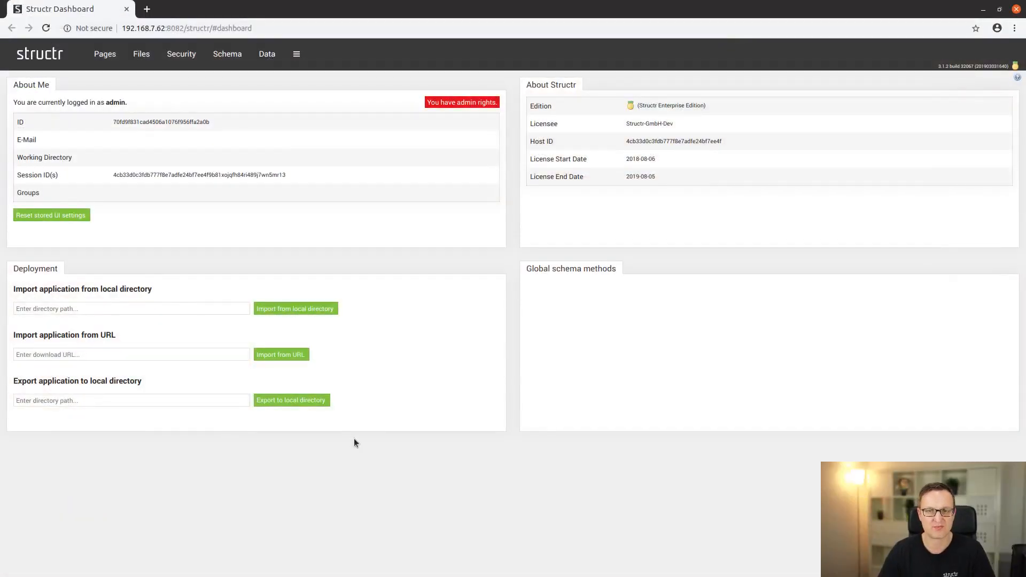
{"action": "left_click", "coordinate": [227, 353]}
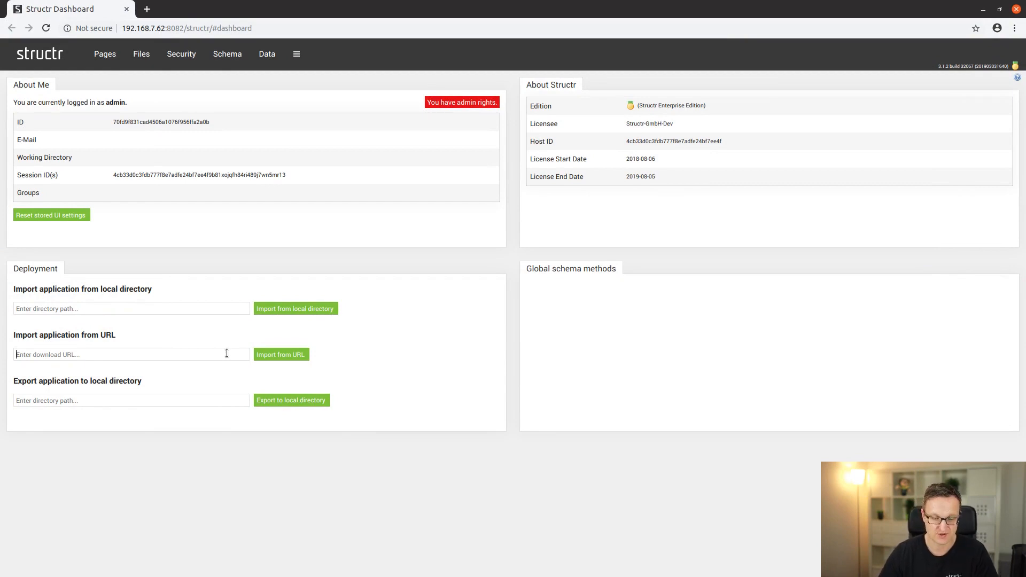
{"action": "type", "text": "https://structr.com/public/examples/tutorials/blog-app/blog-app-episode-4.zip"}
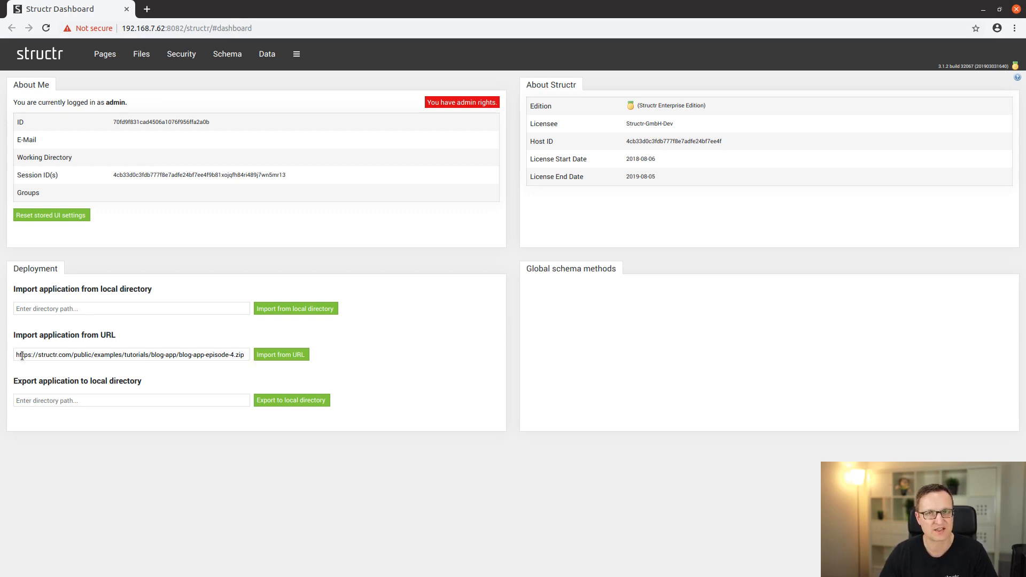
{"action": "left_click", "coordinate": [276, 357]}
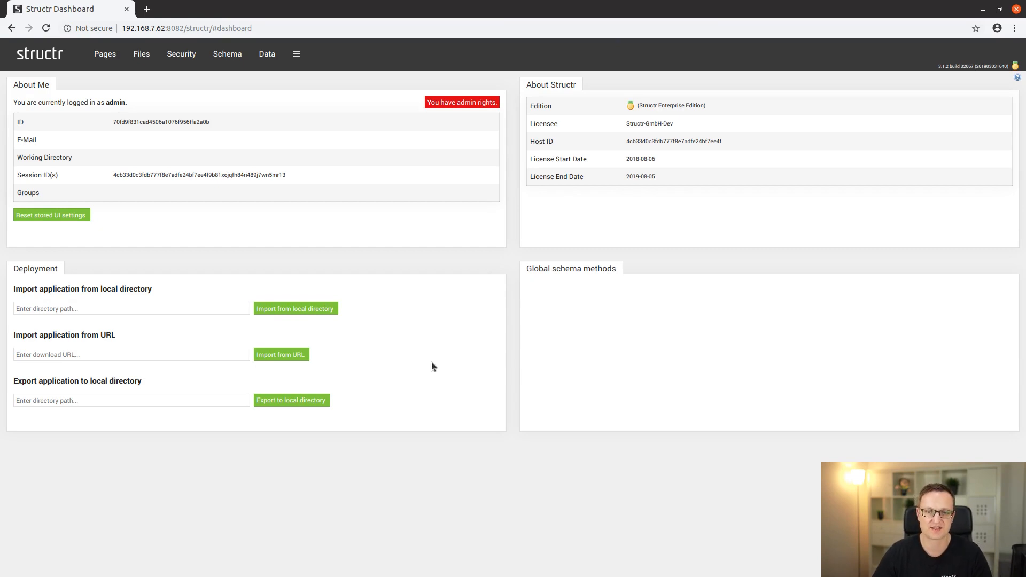
Step: Preview the imported blog-home and blog-post pages in the page editor, ending on blog-home
{"action": "left_click", "coordinate": [105, 54]}
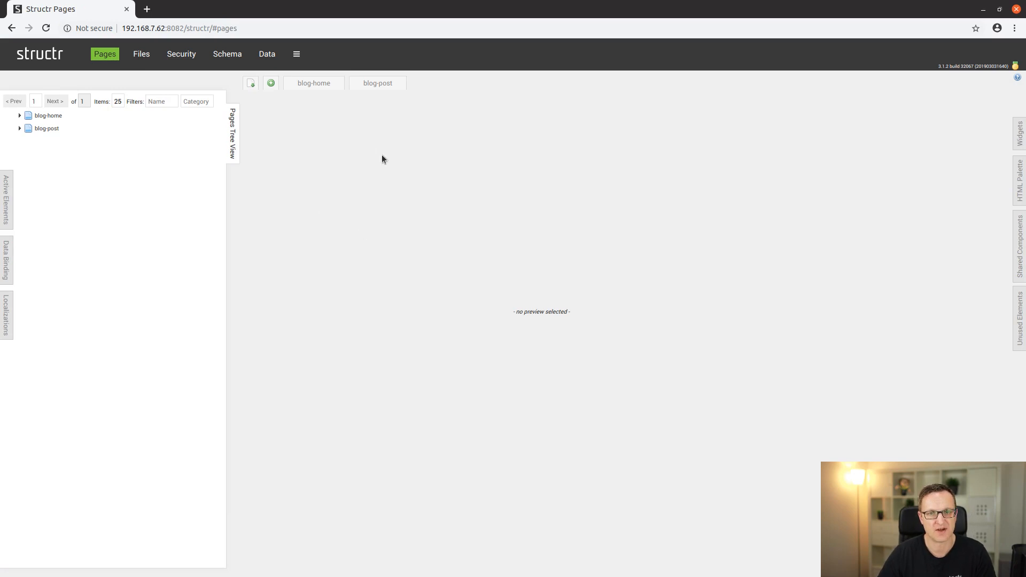
{"action": "left_click", "coordinate": [314, 84]}
{"action": "left_click", "coordinate": [367, 84]}
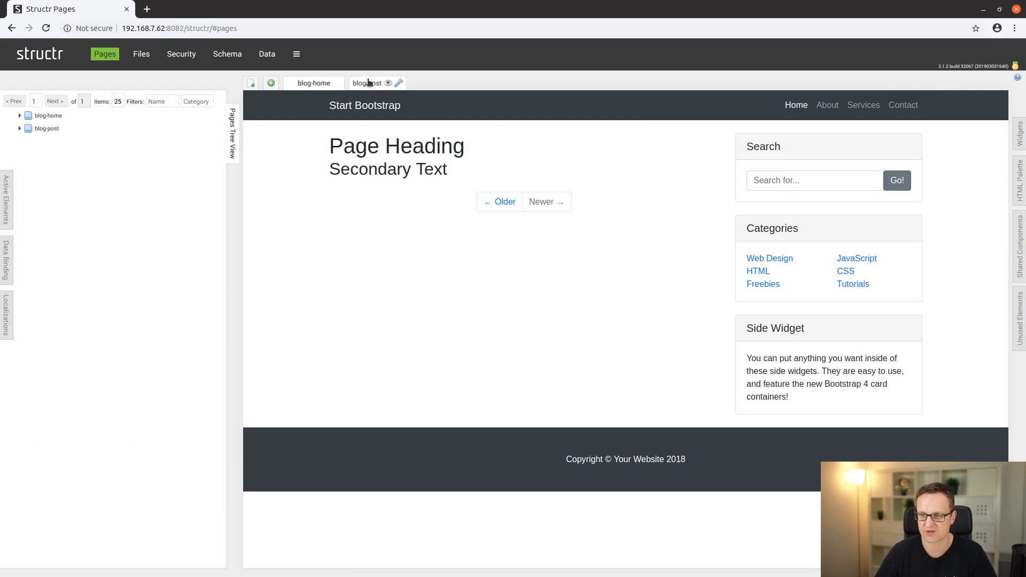
{"action": "left_click", "coordinate": [312, 83]}
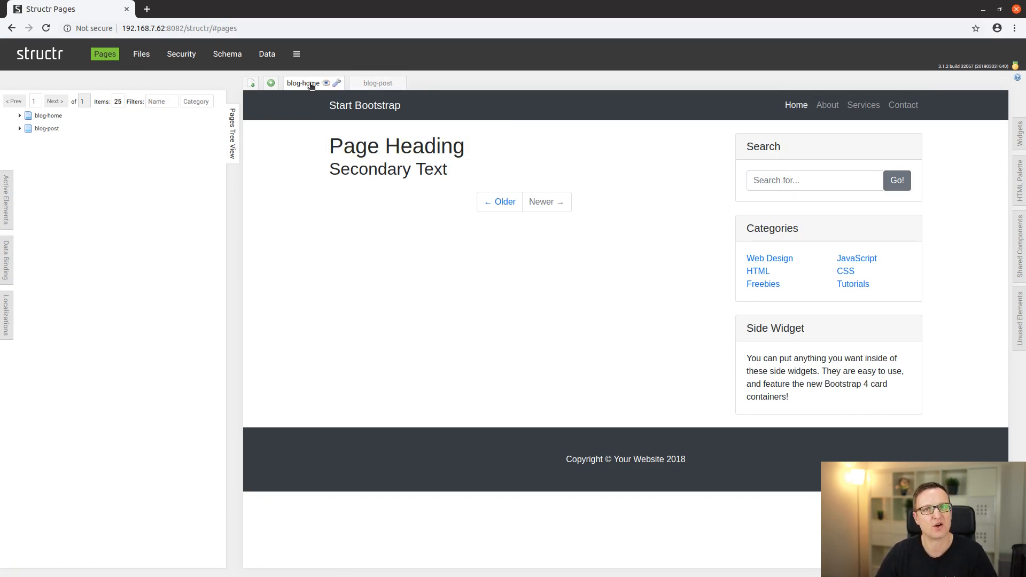
{"action": "left_click", "coordinate": [362, 86]}
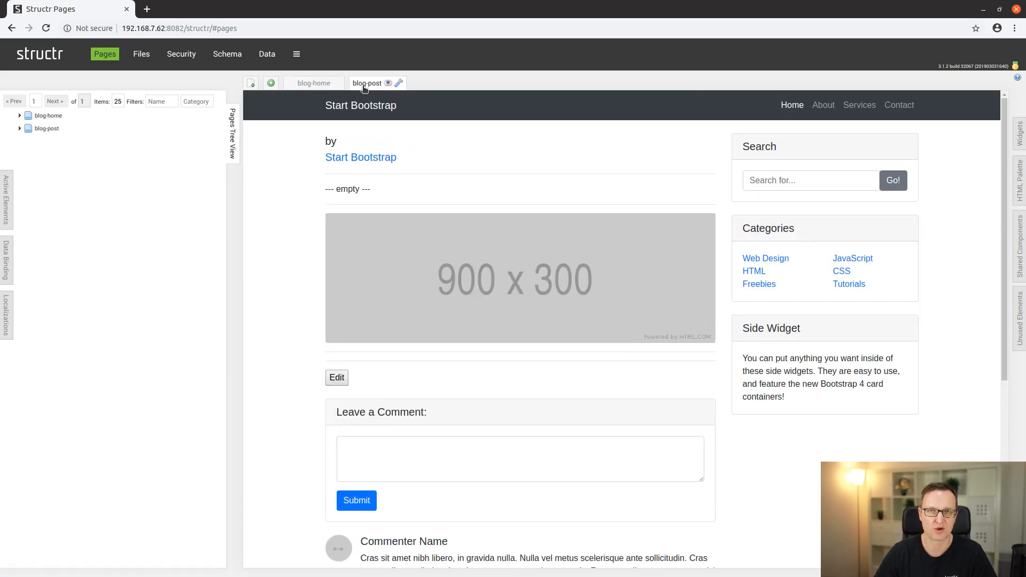
{"action": "left_click", "coordinate": [314, 84]}
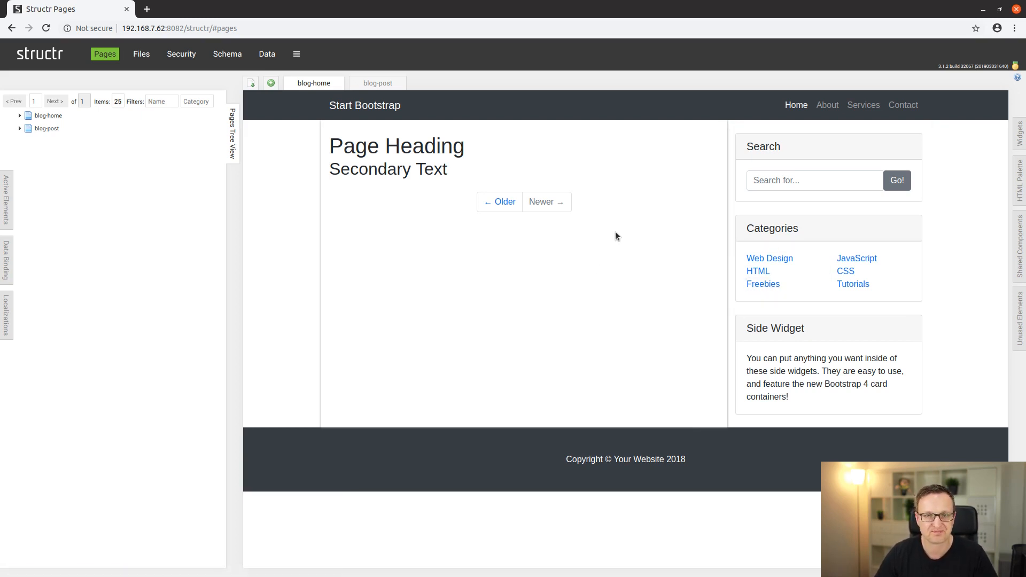
Step: Open the blog-home page in its own browser tab and check its address
{"action": "left_click", "coordinate": [412, 203]}
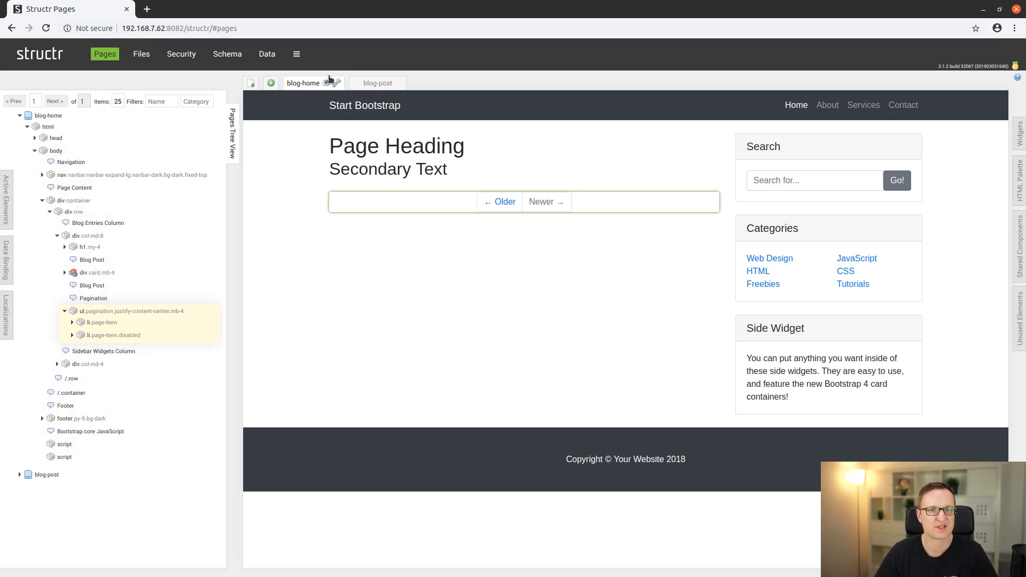
{"action": "left_click", "coordinate": [322, 86]}
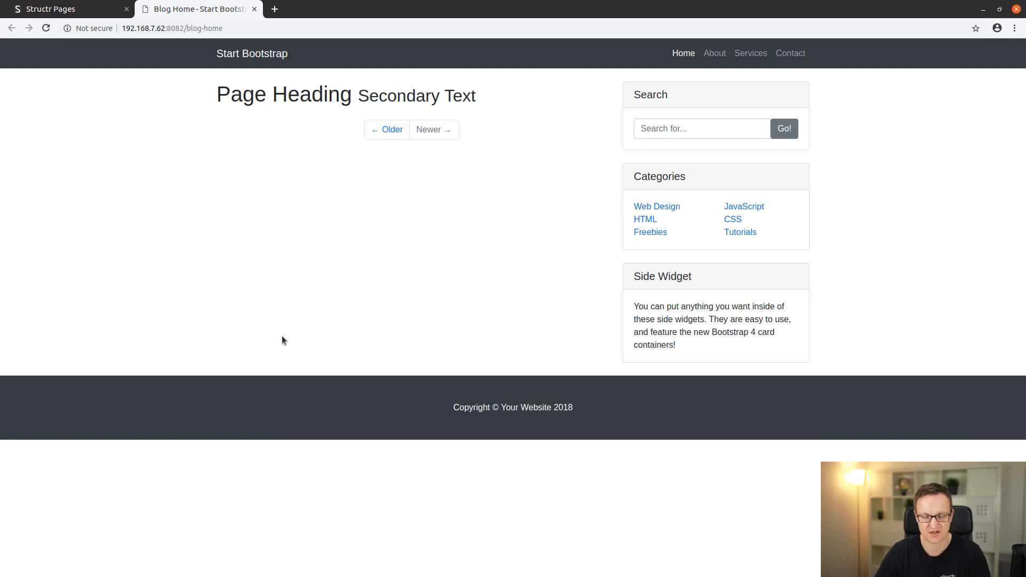
{"action": "left_click", "coordinate": [236, 28]}
{"action": "left_click_drag", "start_coordinate": [236, 27], "coordinate": [79, 19]}
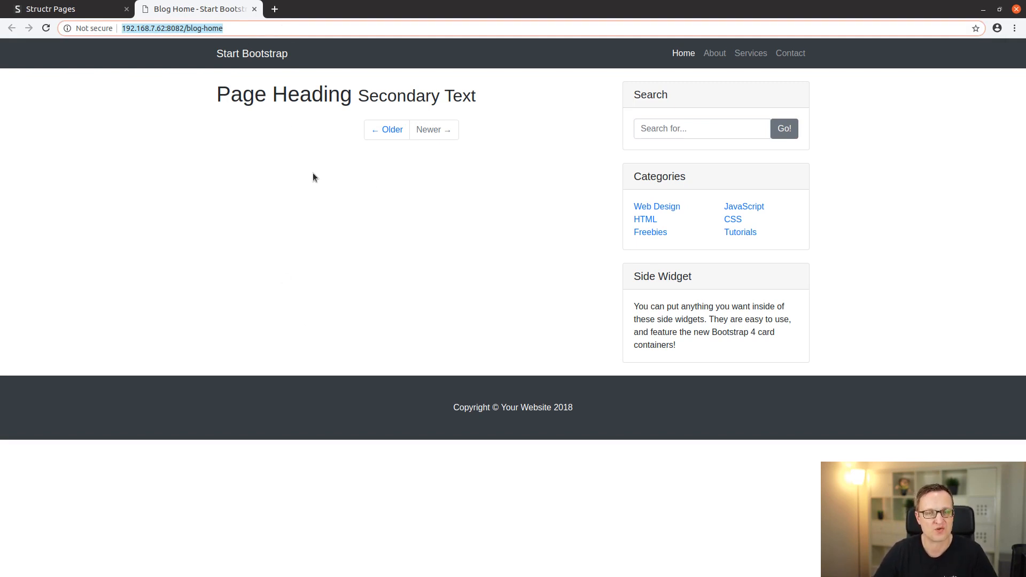
Step: Search the blog posts for "happy", then clear the search term and check the unfiltered post list
{"action": "left_click", "coordinate": [714, 127]}
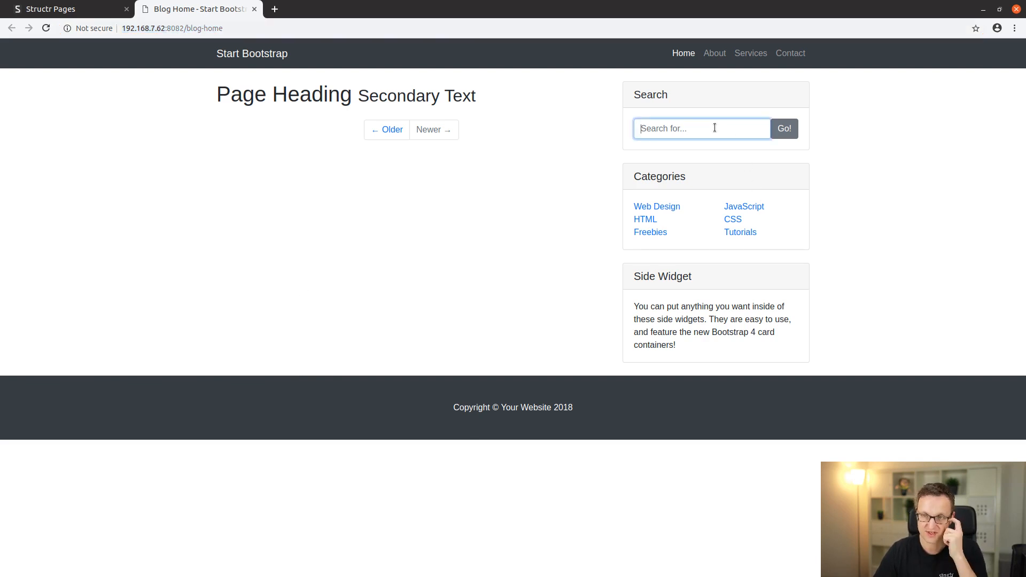
{"action": "type", "text": "happy"}
{"action": "key", "text": "Return"}
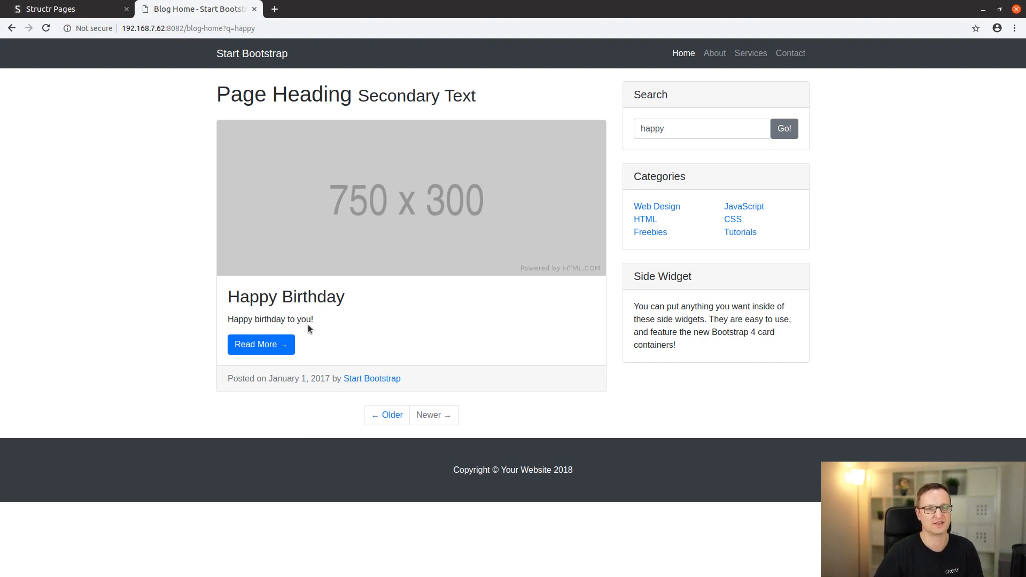
{"action": "double_click", "coordinate": [679, 134]}
{"action": "key", "text": "BackSpace"}
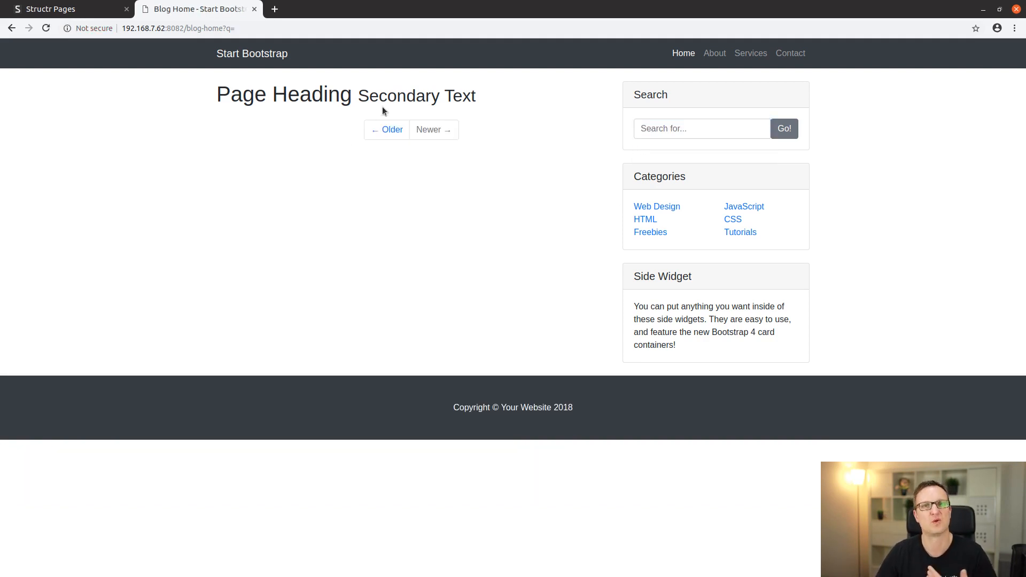
Step: In the blog-home page's div.card.mb-4 function query, insert if(empty(request.q), find('BlogPost'), in front of the search call
{"action": "left_click", "coordinate": [35, 11]}
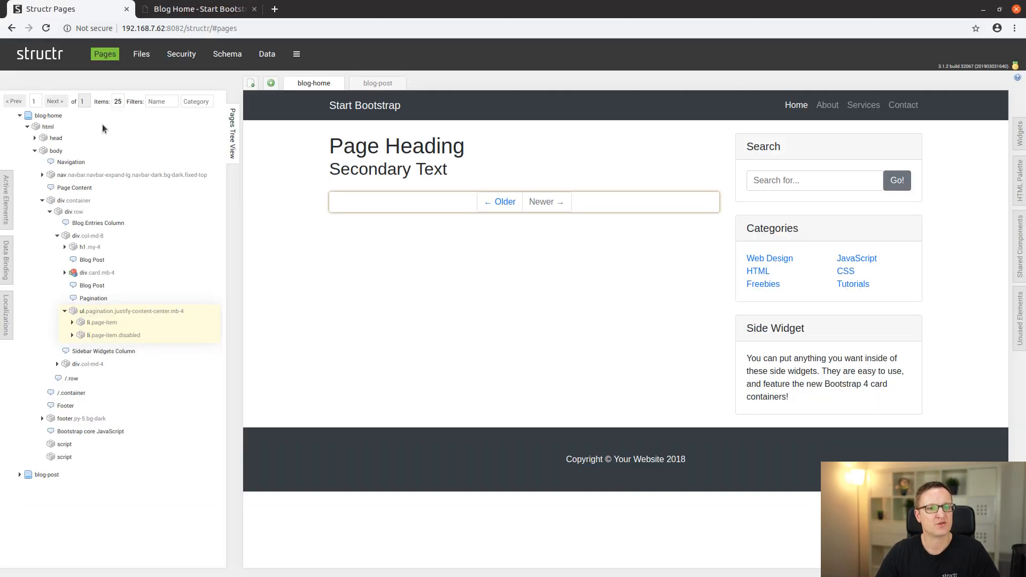
{"action": "left_click", "coordinate": [192, 274]}
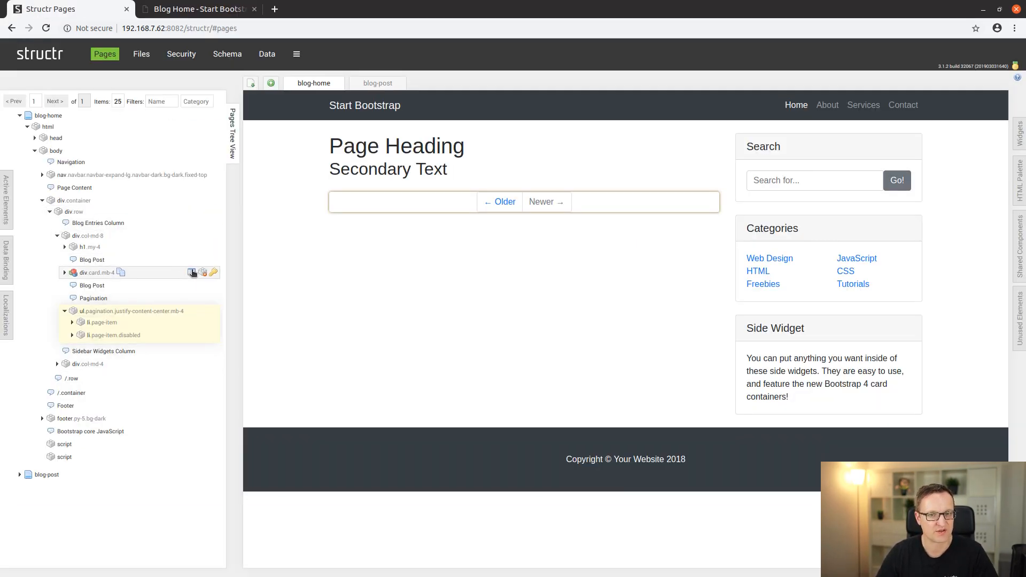
{"action": "left_click", "coordinate": [309, 181]}
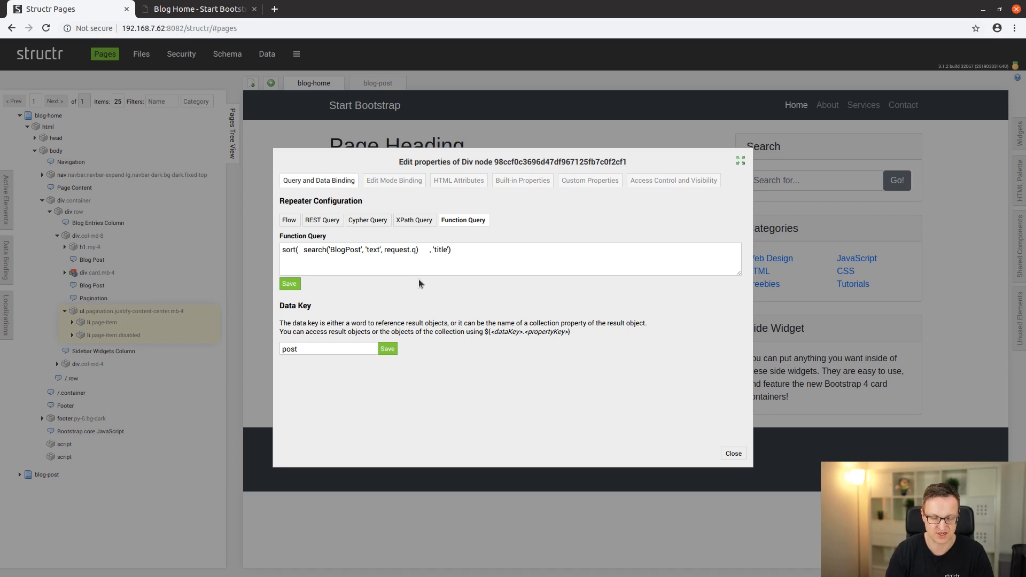
{"action": "type", "text": "if(empty"}
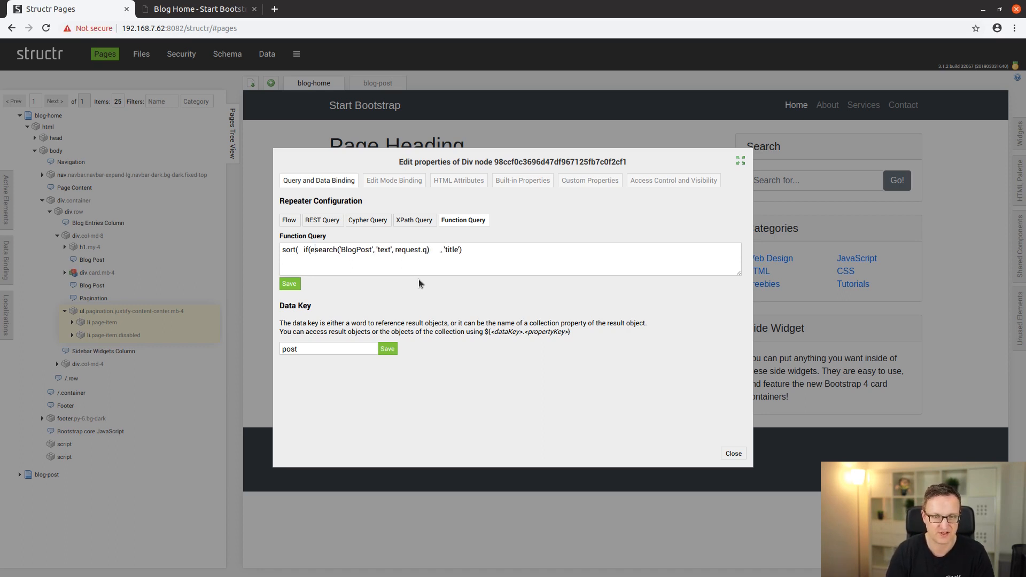
{"action": "type", "text": "(request."}
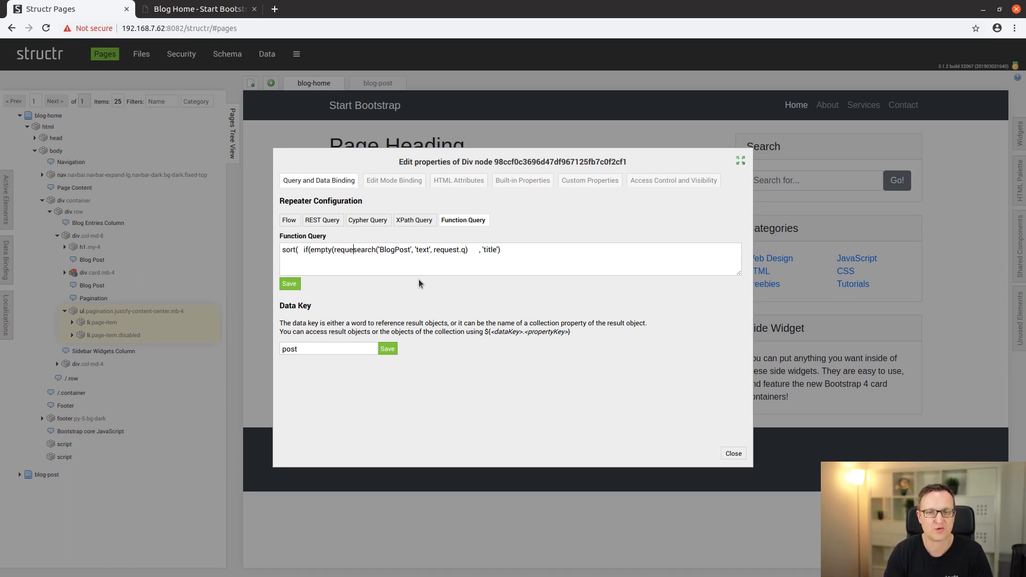
{"action": "type", "text": "q)"}
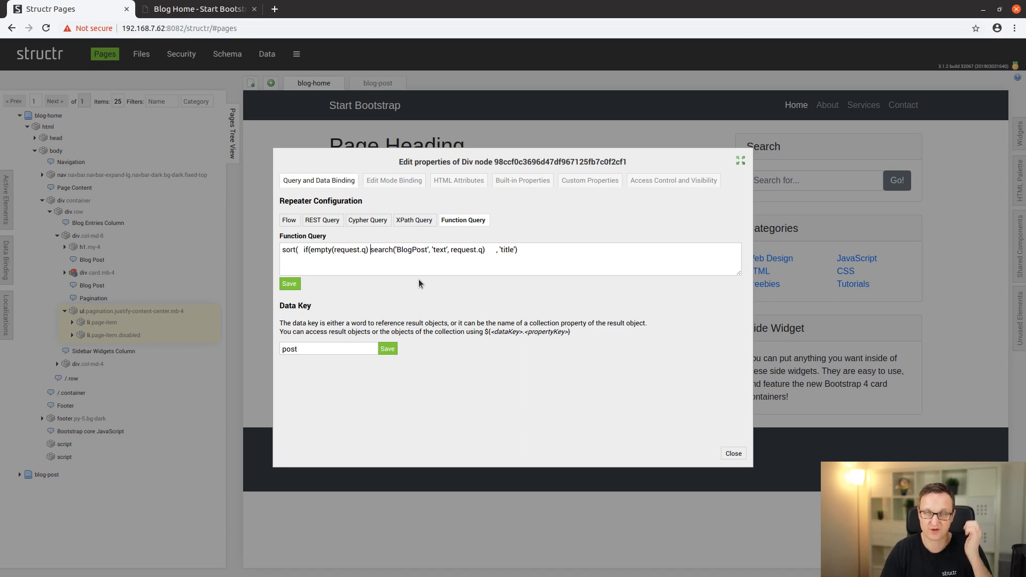
{"action": "key", "text": "BackSpace"}
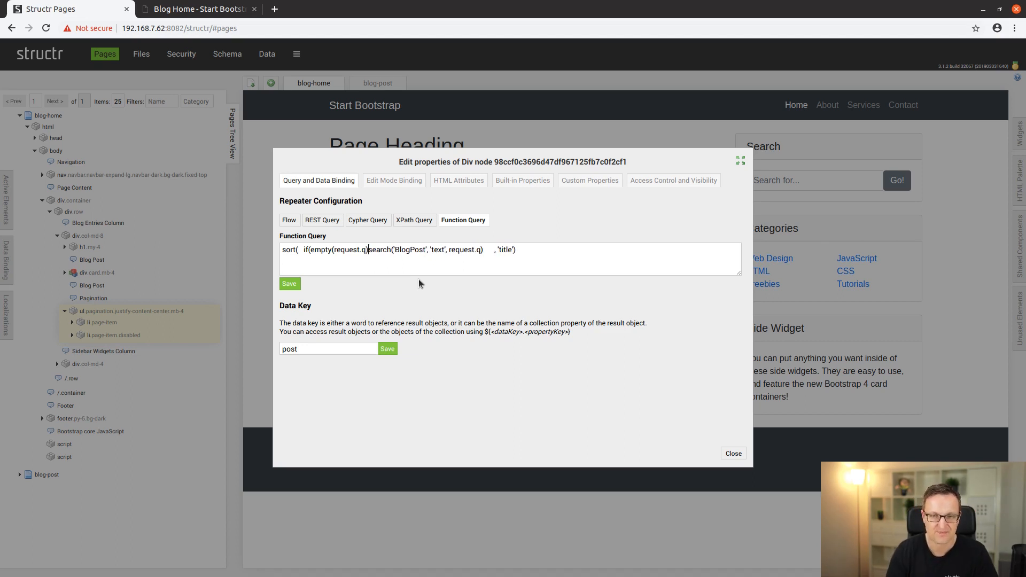
{"action": "type", "text": ", find("}
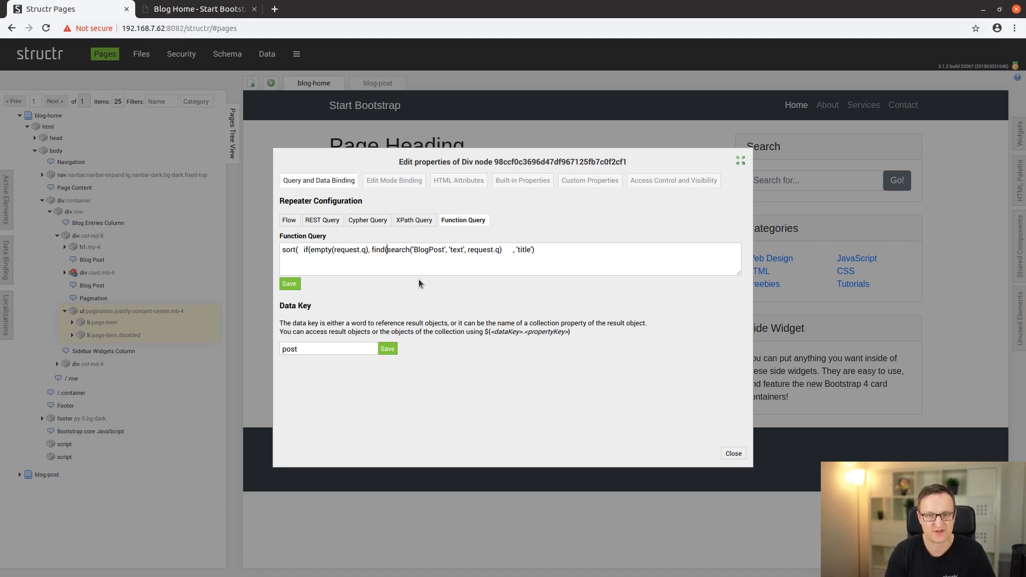
{"action": "type", "text": "'BlogPost"}
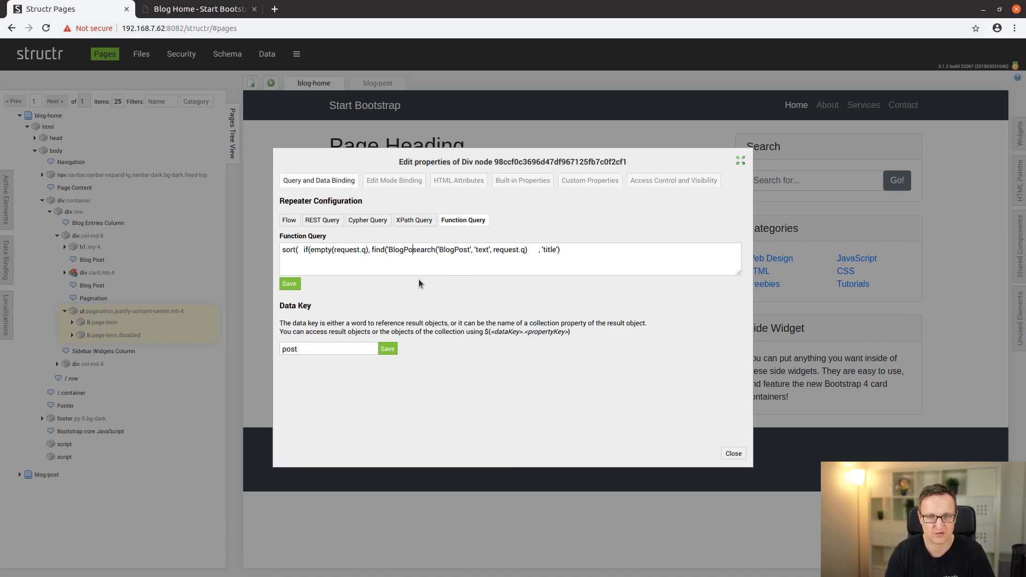
{"action": "type", "text": "'),"}
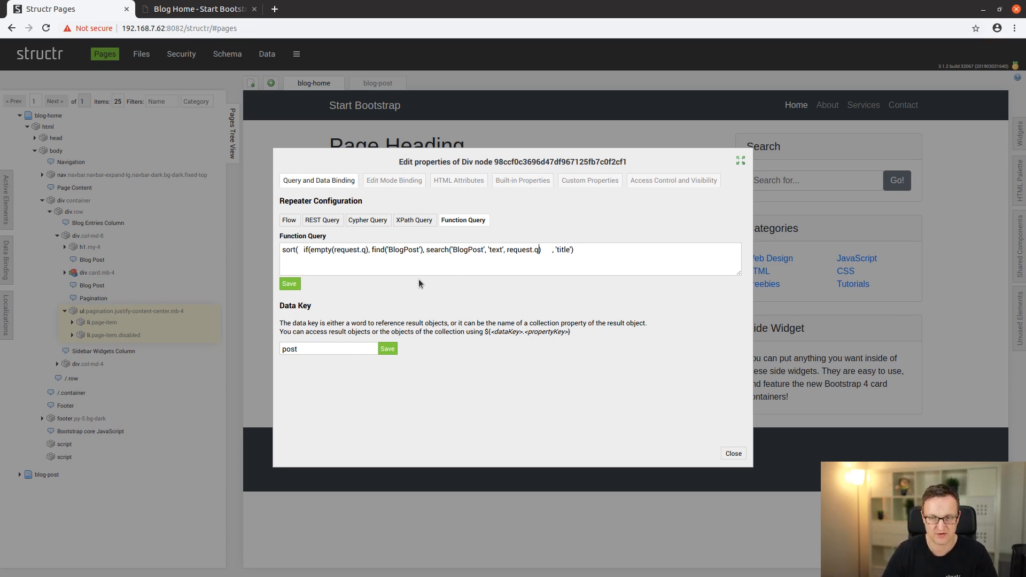
Step: Add the closing parenthesis of the if expression after the search call and save the function query
{"action": "key", "text": "Right"}
{"action": "key", "text": "Right"}
{"action": "key", "text": "Right"}
{"action": "key", "text": "Right"}
{"action": "type", "text": ")"}
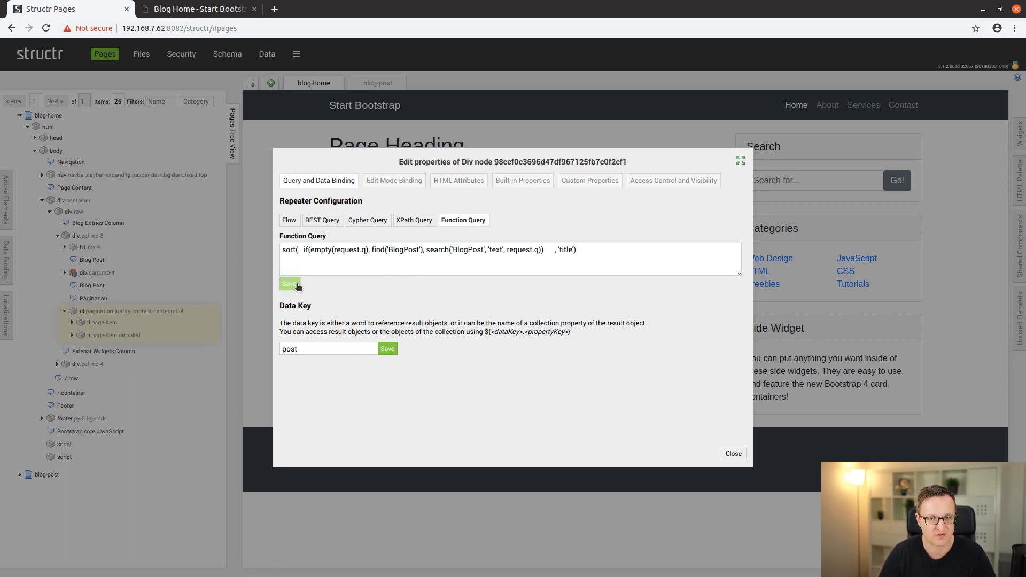
{"action": "left_click", "coordinate": [292, 285]}
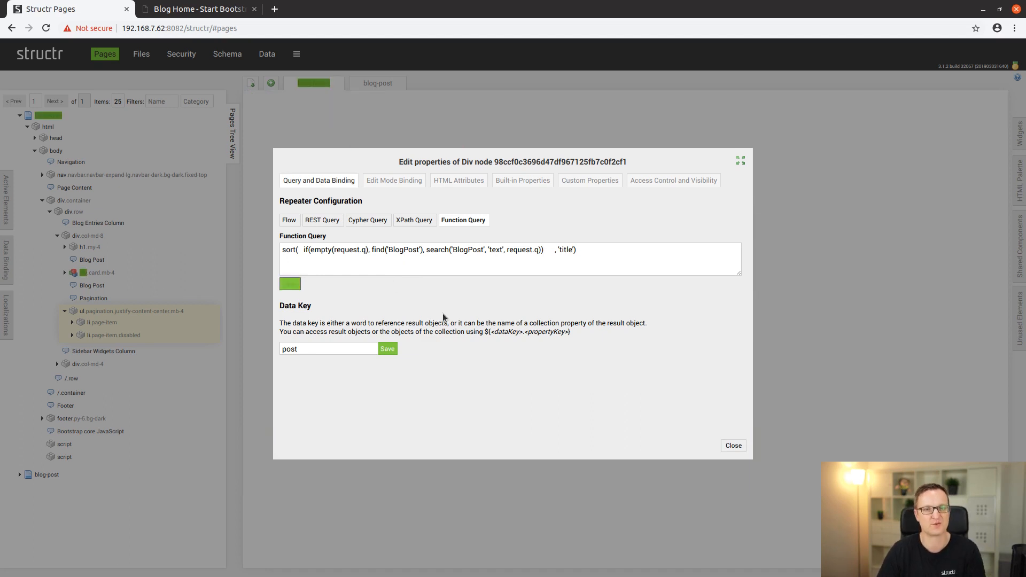
Step: Reload the live blog home page with an empty search term and review the listed posts
{"action": "left_click", "coordinate": [182, 9]}
{"action": "key", "text": "F5"}
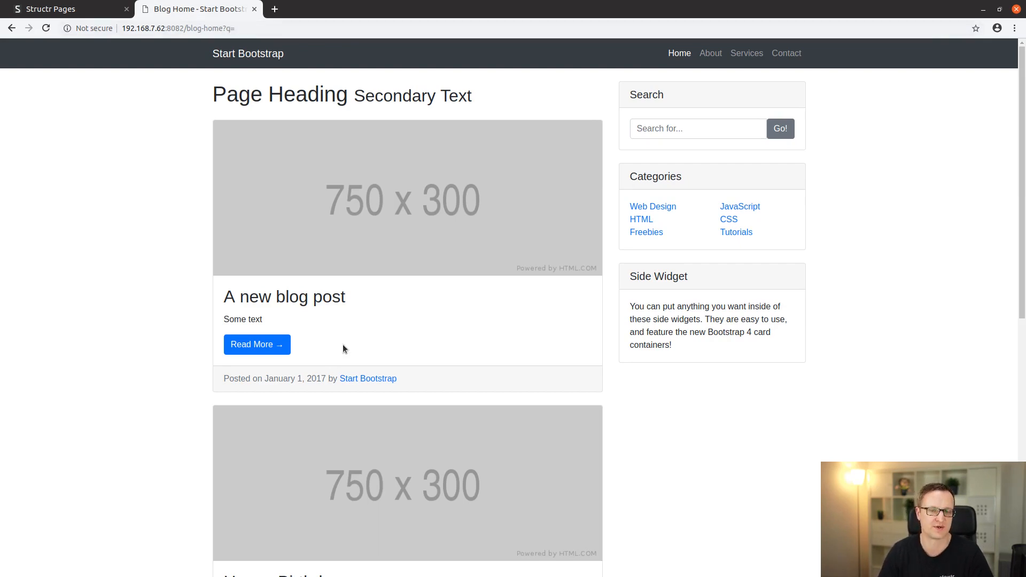
{"action": "scroll", "coordinate": [352, 348], "scroll_direction": "down", "scroll_amount": 7}
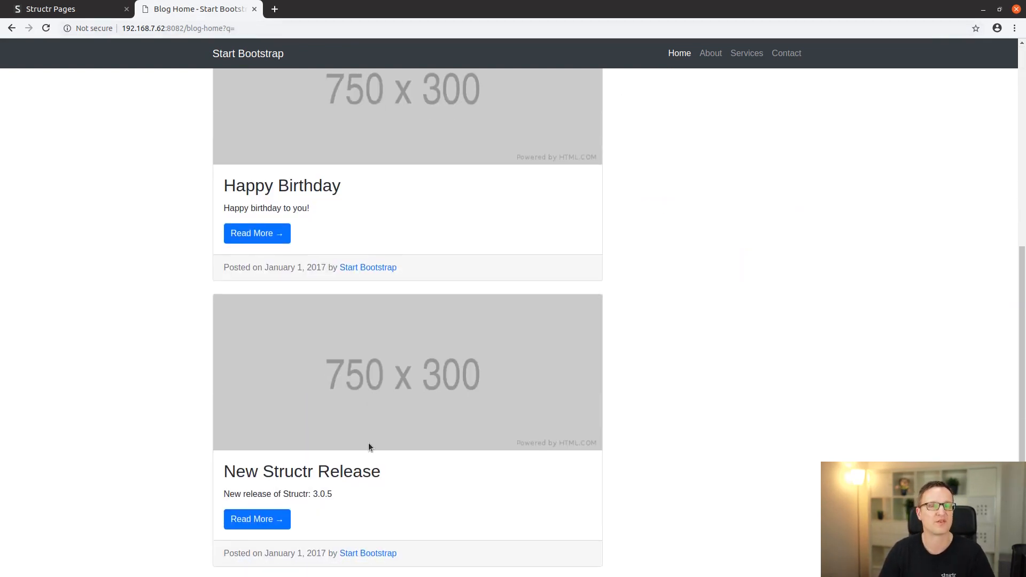
{"action": "scroll", "coordinate": [368, 444], "scroll_direction": "up", "scroll_amount": 7}
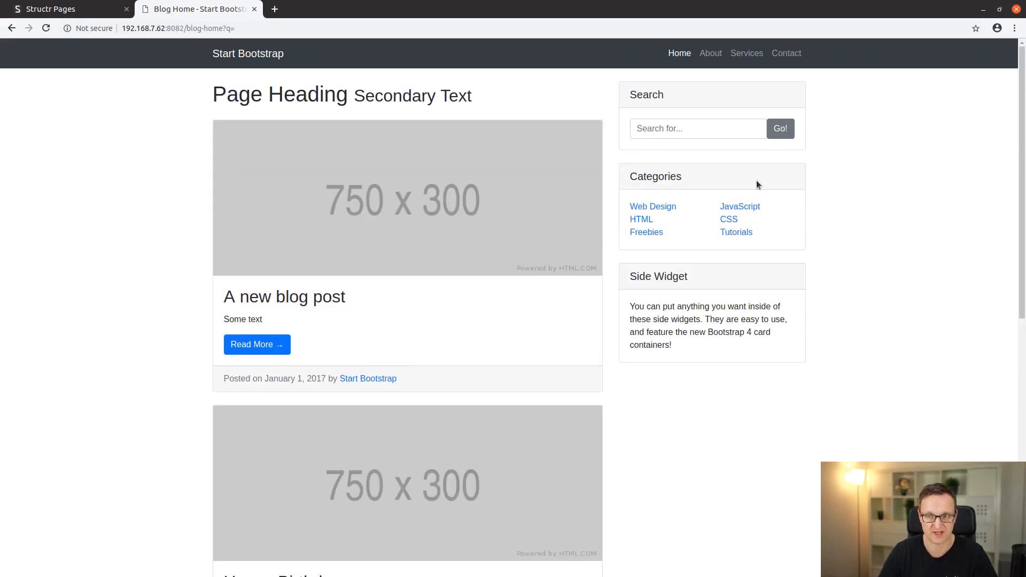
Step: Search the live blog home page for "happy" to test the filtered post list
{"action": "left_click", "coordinate": [710, 137]}
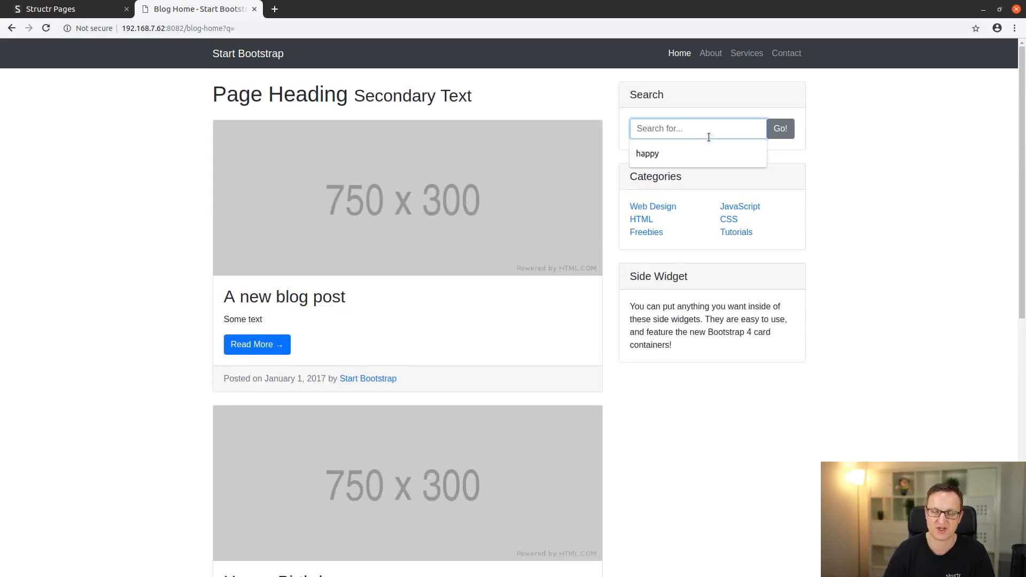
{"action": "left_click", "coordinate": [663, 155]}
{"action": "left_click", "coordinate": [776, 134]}
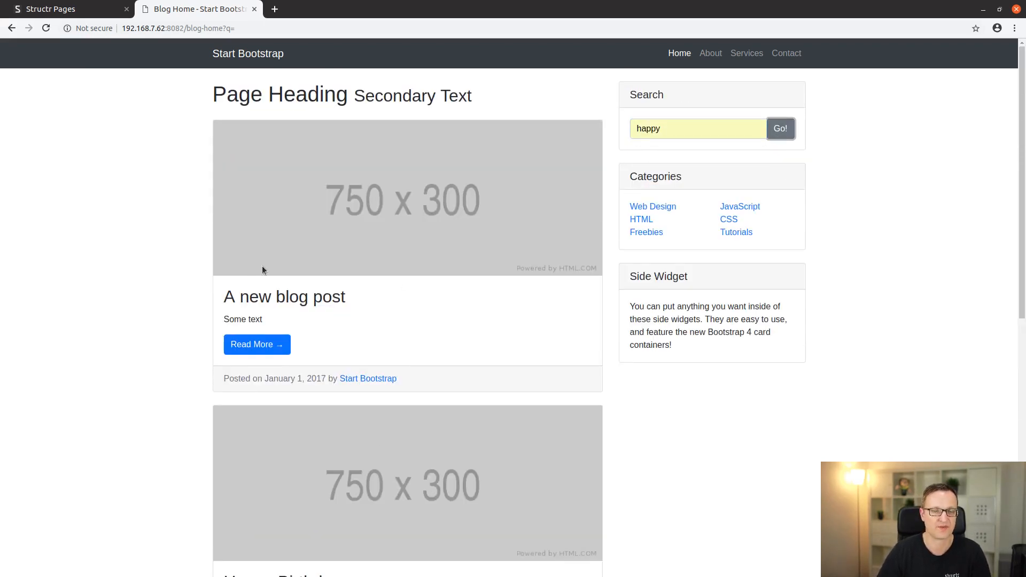
{"action": "left_click", "coordinate": [667, 133]}
{"action": "key", "text": "Return"}
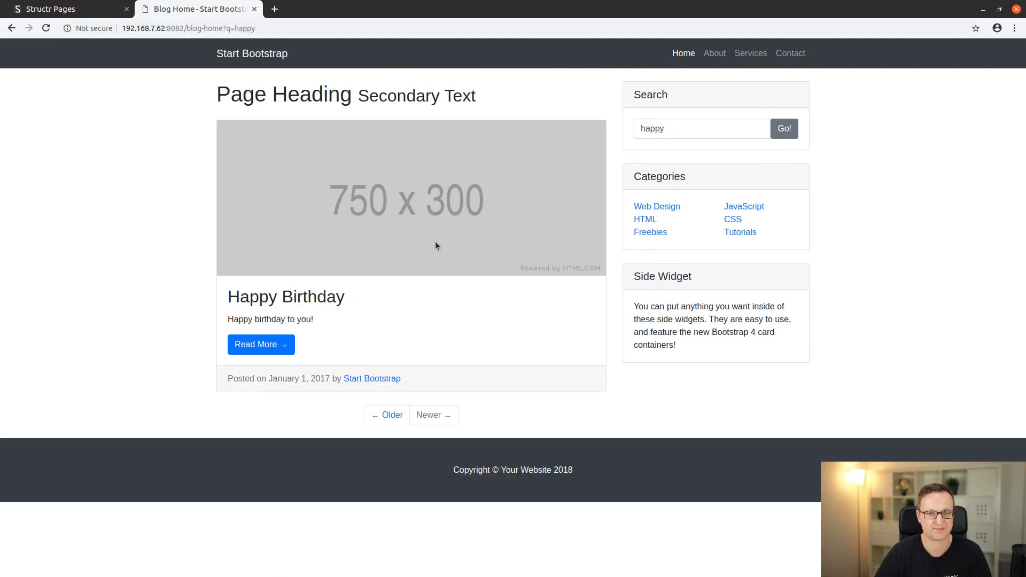
Step: Close the repeater's properties in the page editor and locate the Web Design entry of the Categories widget in the page tree
{"action": "left_click", "coordinate": [41, 12]}
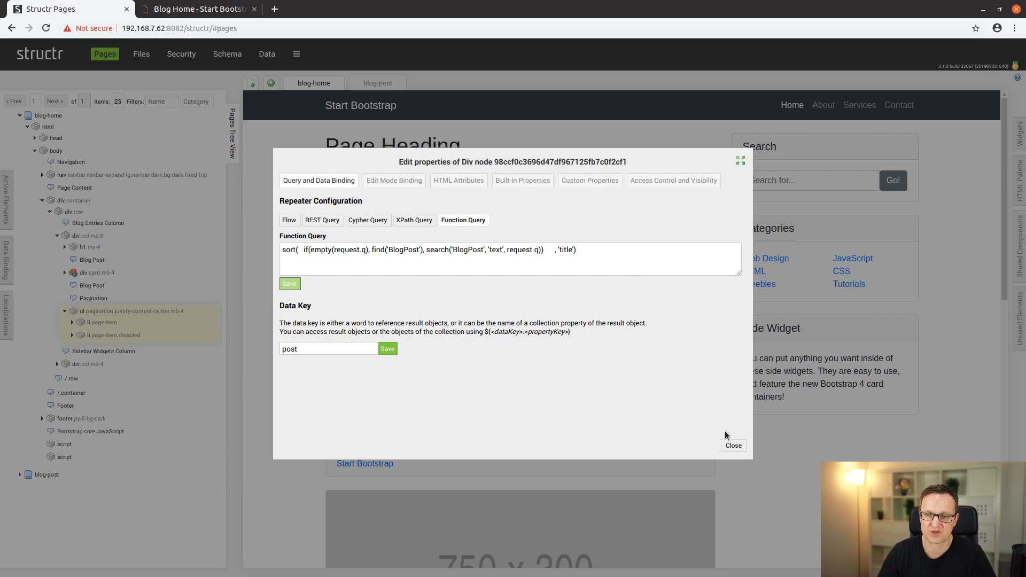
{"action": "left_click", "coordinate": [733, 445]}
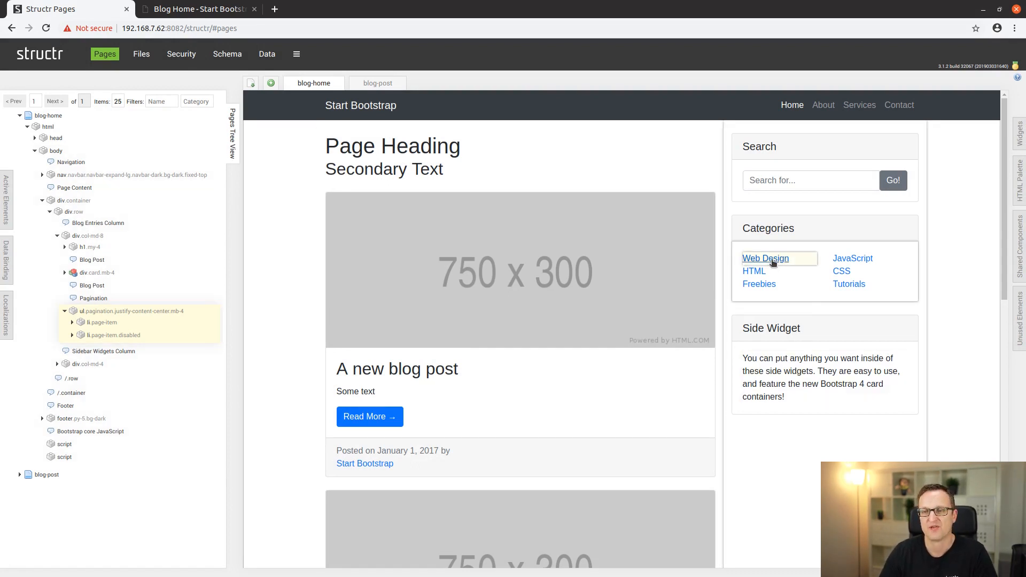
{"action": "left_click", "coordinate": [768, 258]}
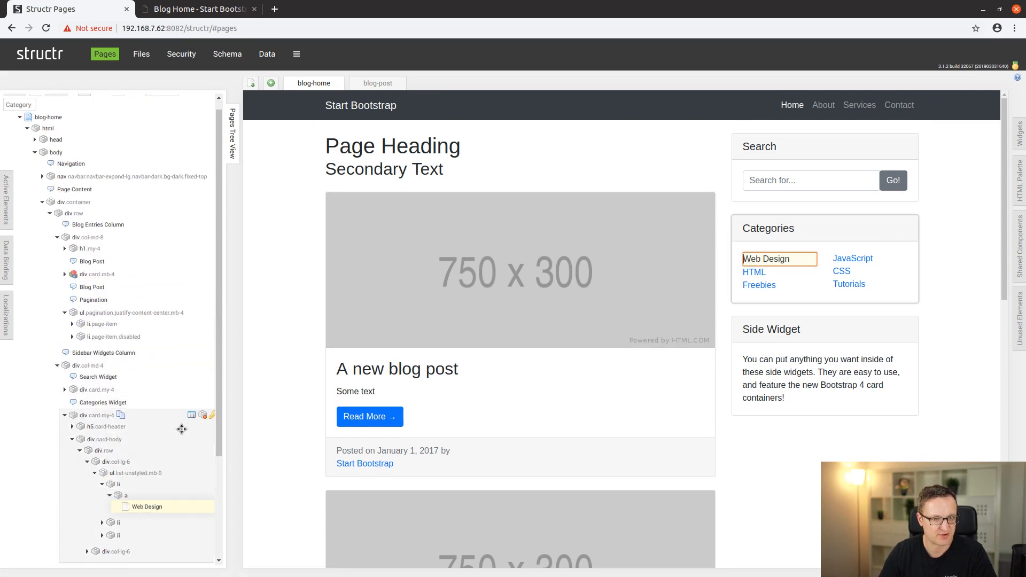
Step: Delete the second col-lg-6 column, holding JavaScript, CSS and Tutorials, from the Categories widget of the blog-home page tree
{"action": "left_click_drag", "start_coordinate": [216, 434], "coordinate": [221, 550]}
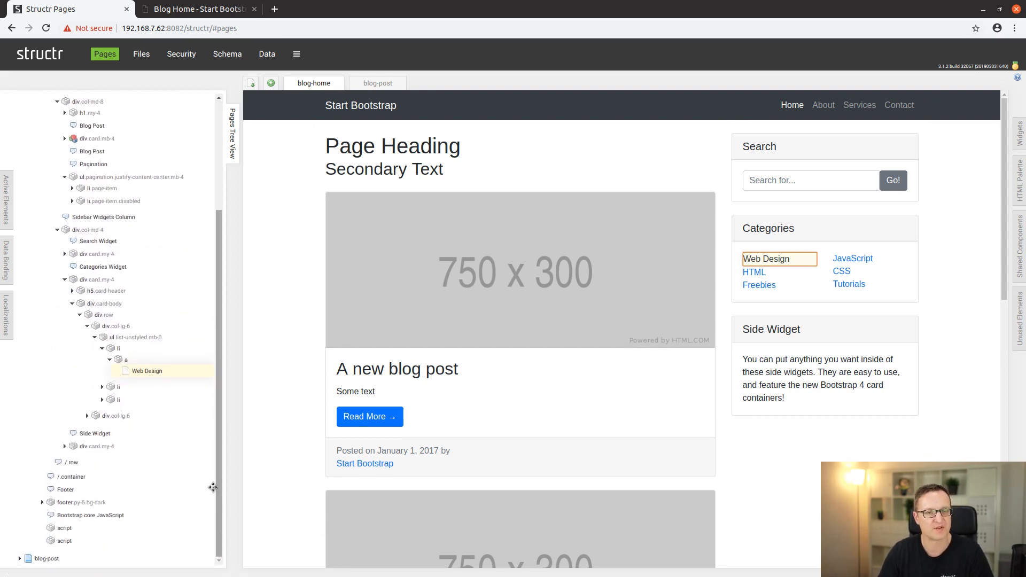
{"action": "left_click", "coordinate": [176, 412]}
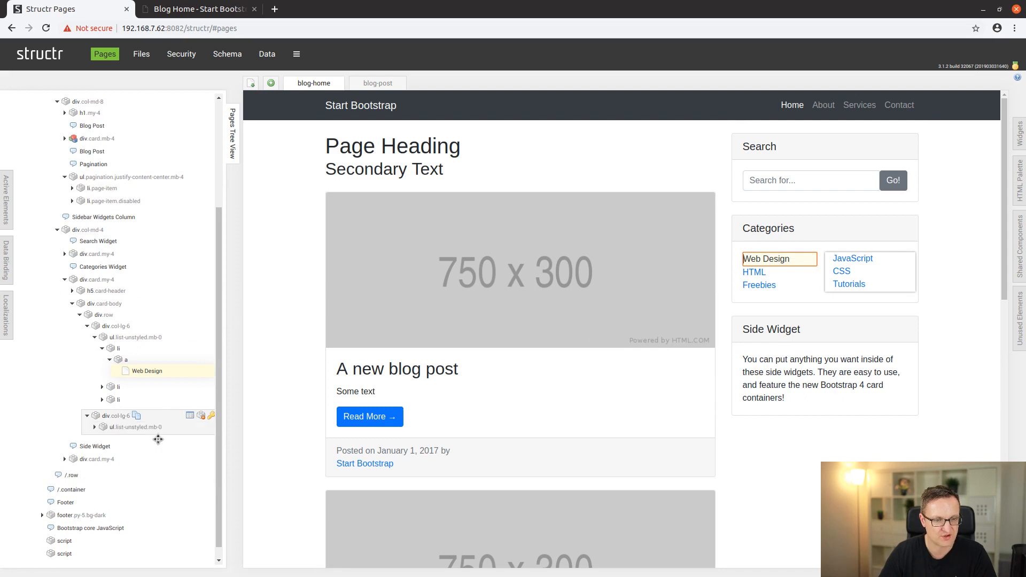
{"action": "left_click", "coordinate": [95, 426]}
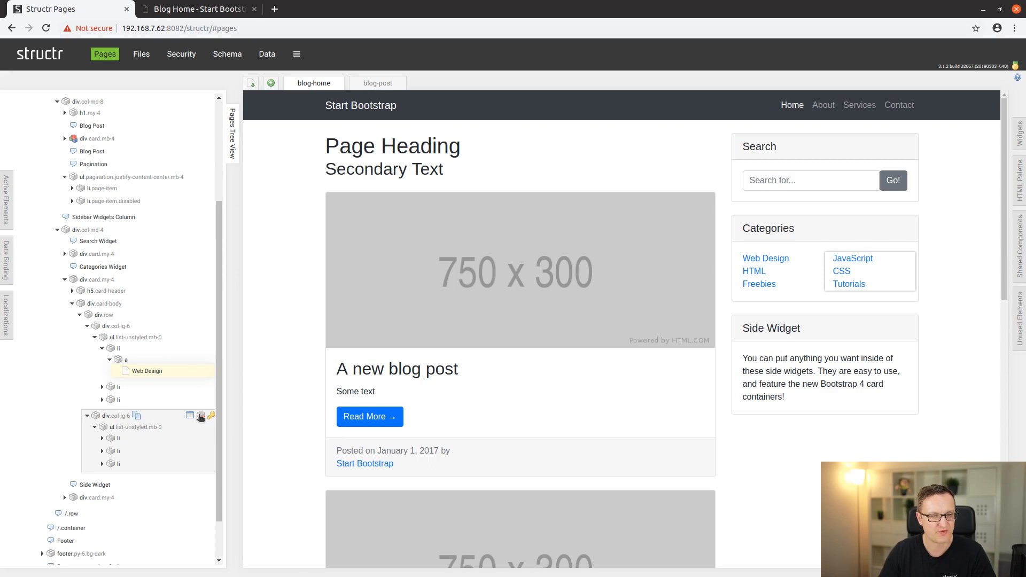
{"action": "left_click", "coordinate": [201, 416]}
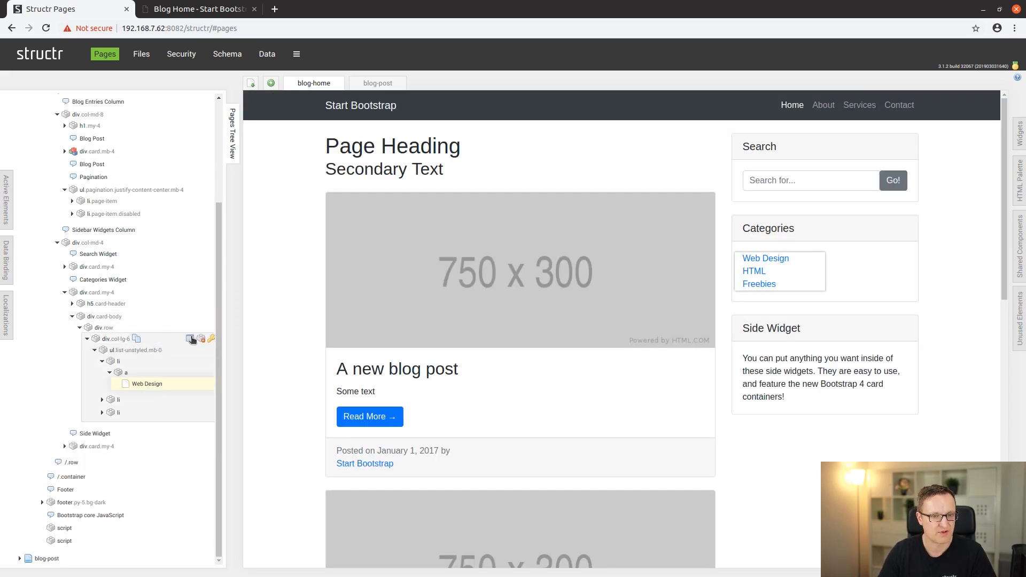
Step: Change the class attribute of the Categories widget's remaining column div to col-lg-12
{"action": "left_click", "coordinate": [191, 340]}
{"action": "left_click", "coordinate": [396, 197]}
{"action": "key", "text": "BackSpace"}
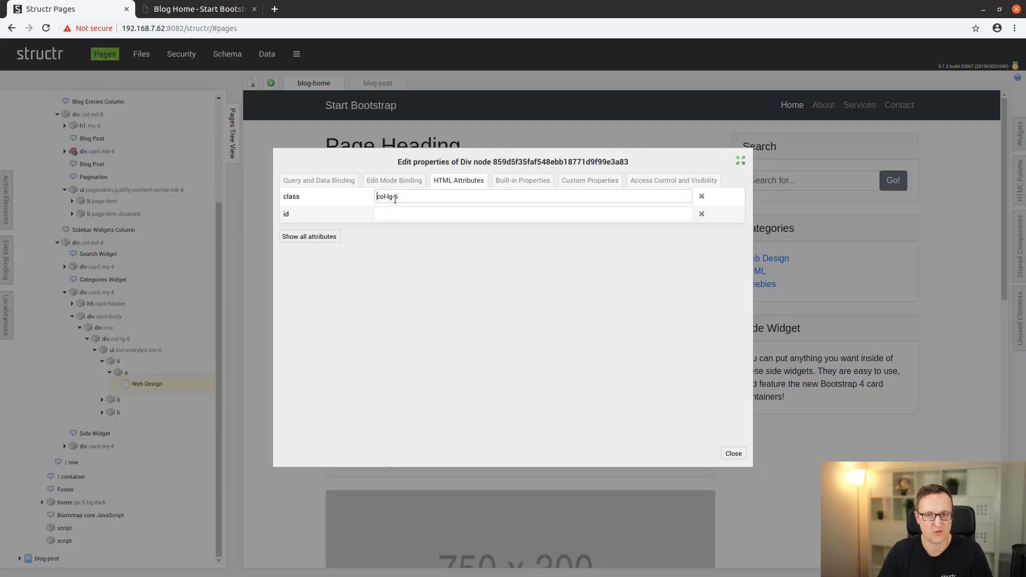
{"action": "type", "text": "12"}
{"action": "left_click", "coordinate": [499, 305]}
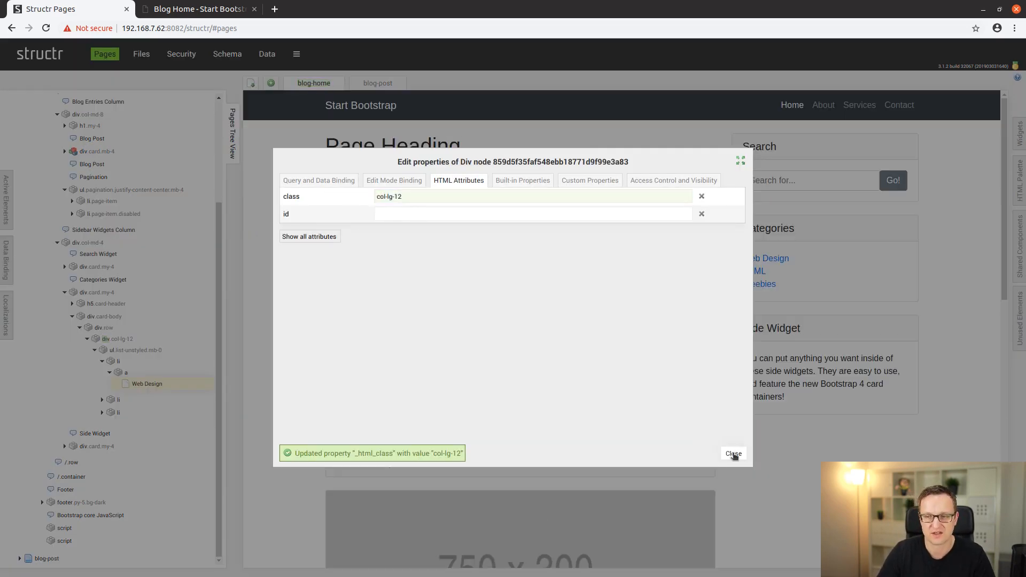
{"action": "left_click", "coordinate": [733, 453]}
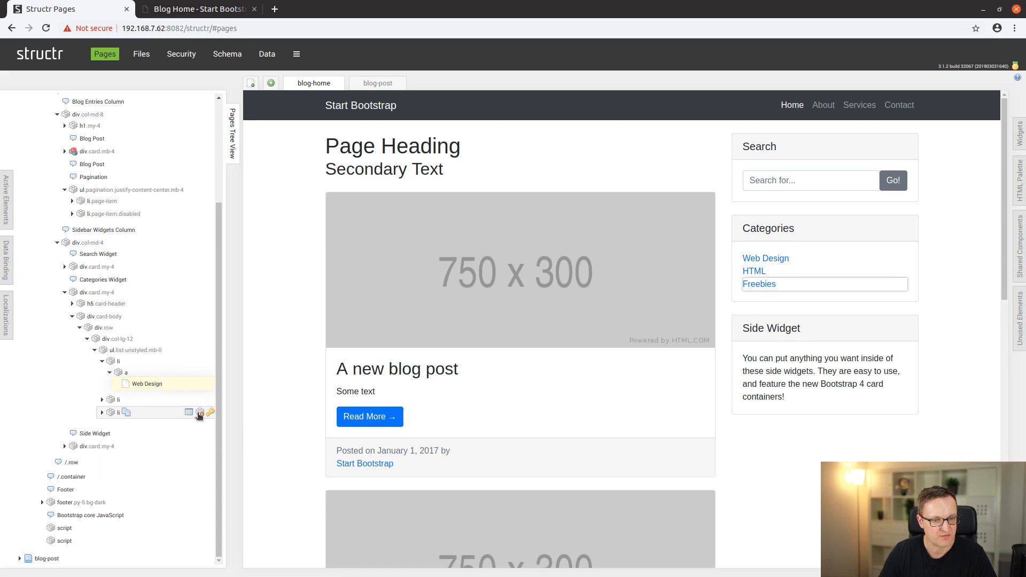
Step: Delete the Freebies and HTML list items from the Categories widget, keeping only the Web Design entry
{"action": "left_click", "coordinate": [200, 413]}
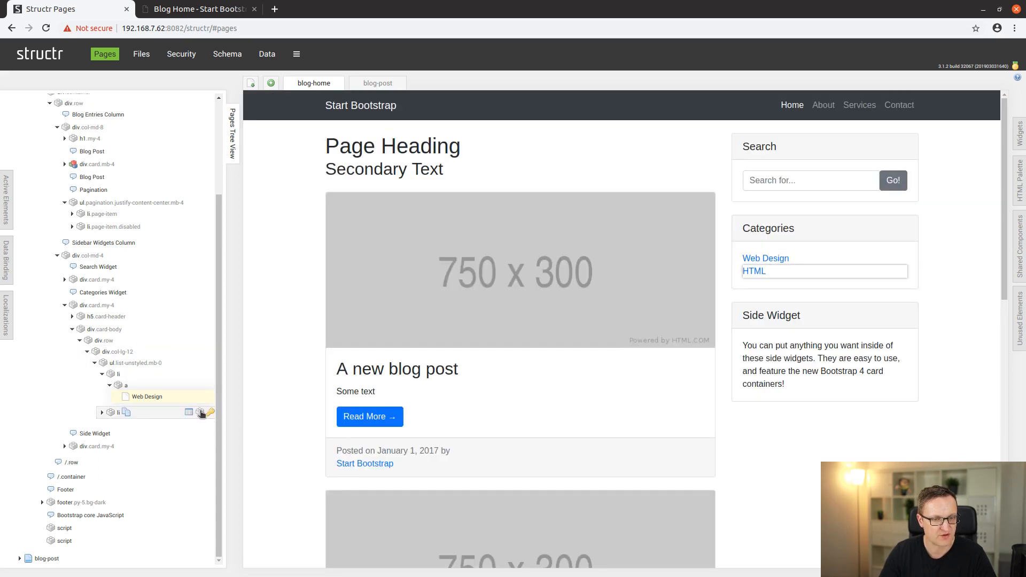
{"action": "left_click", "coordinate": [199, 414]}
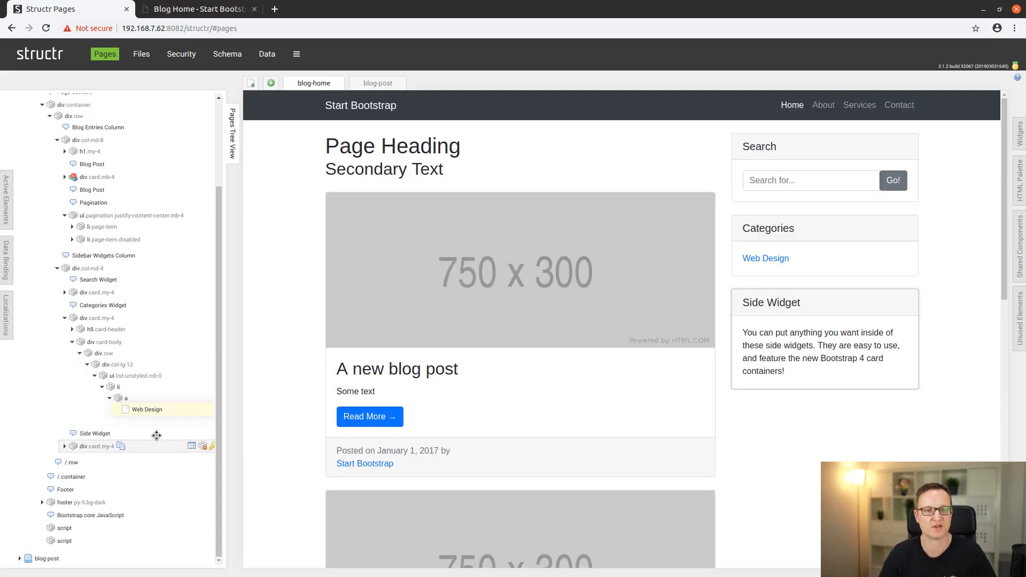
{"action": "mouse_move", "coordinate": [164, 384]}
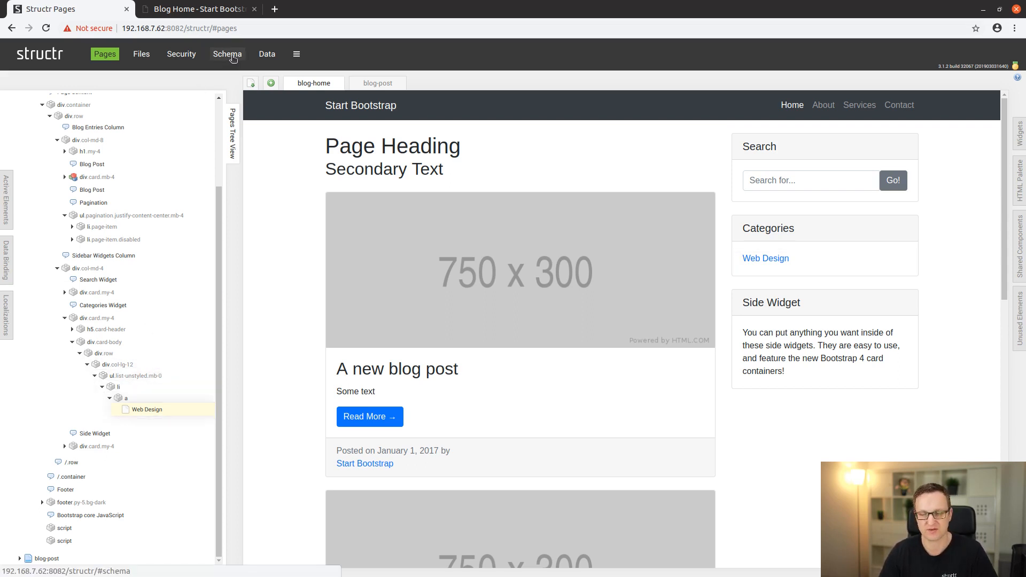
Step: Open the schema editor in a separate browser tab and add a new type named BlogCategory
{"action": "middle_click", "coordinate": [233, 59]}
{"action": "left_click", "coordinate": [320, 11]}
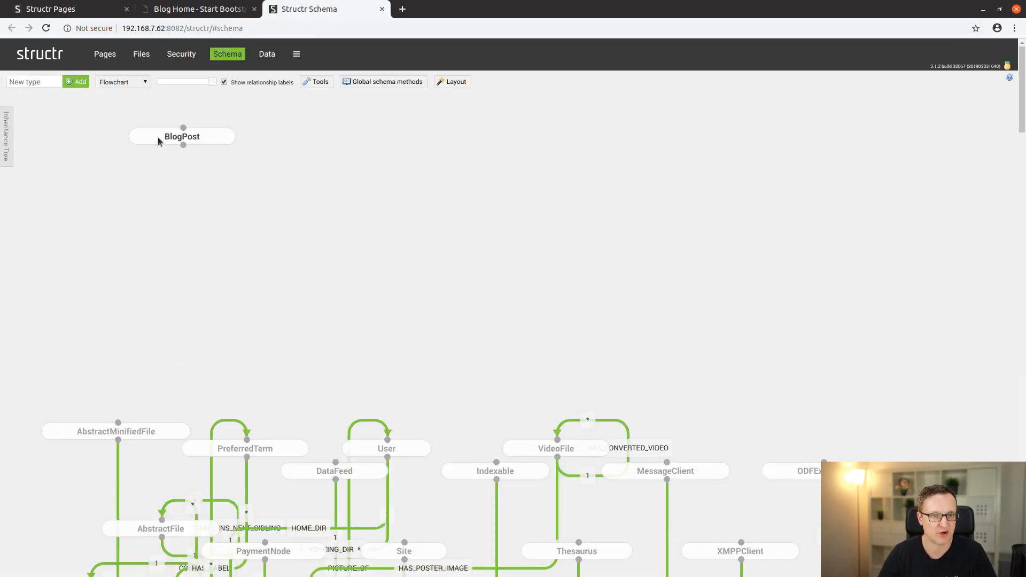
{"action": "mouse_move", "coordinate": [162, 144]}
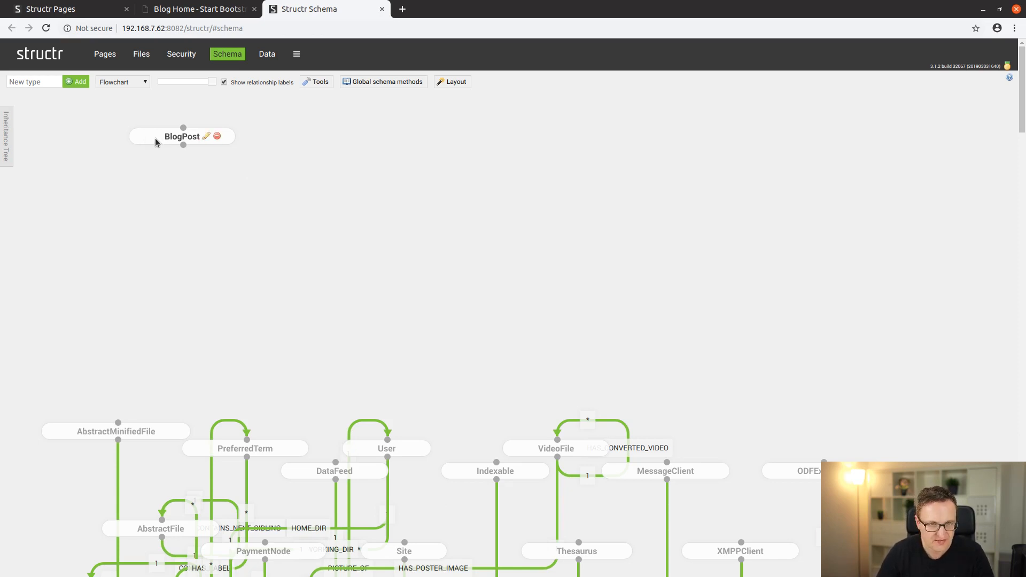
{"action": "left_click", "coordinate": [44, 86]}
{"action": "type", "text": "BlogCate"}
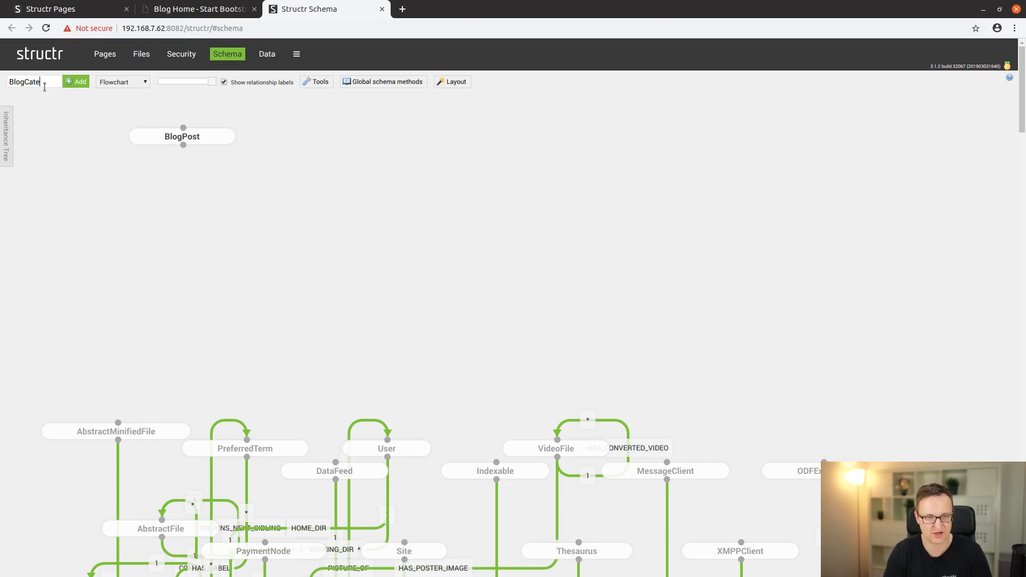
{"action": "type", "text": "gory"}
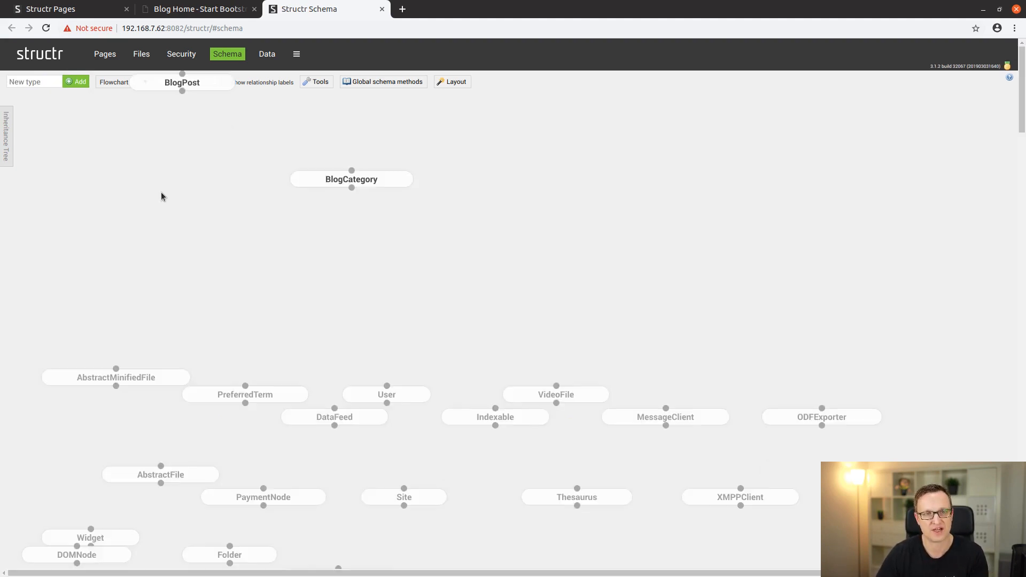
Step: Connect BlogPost to BlogCategory with a many-to-many relationship named HAS_CATEGORY and save it
{"action": "left_click_drag", "start_coordinate": [182, 145], "coordinate": [351, 225]}
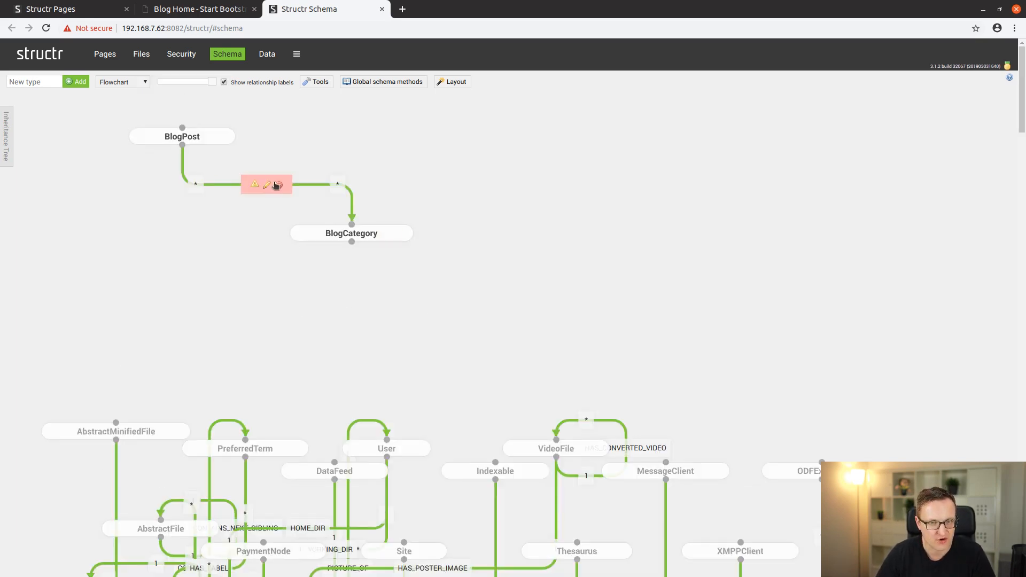
{"action": "left_click", "coordinate": [268, 185]}
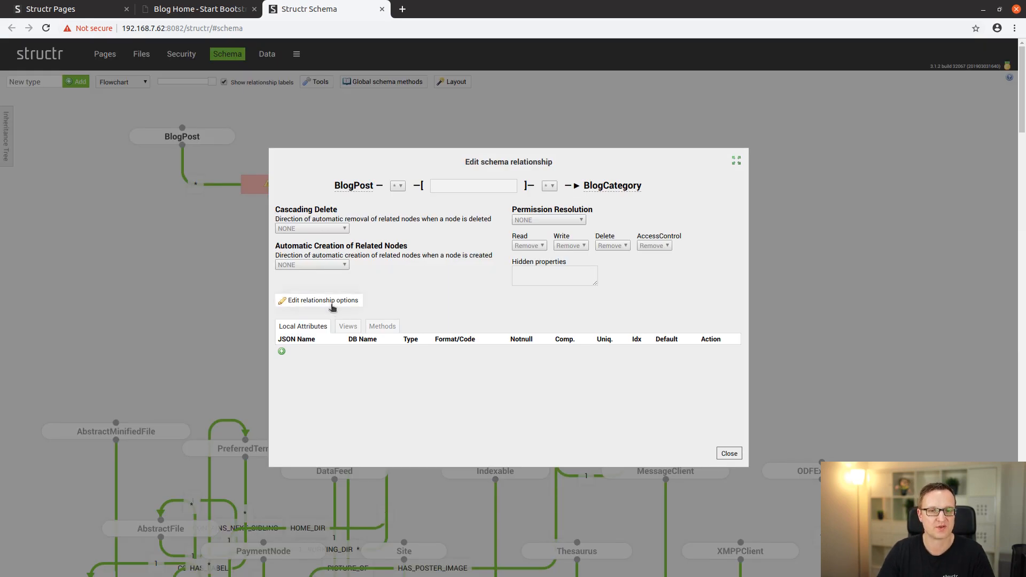
{"action": "left_click", "coordinate": [470, 189]}
{"action": "type", "text": "HAS_CATE"}
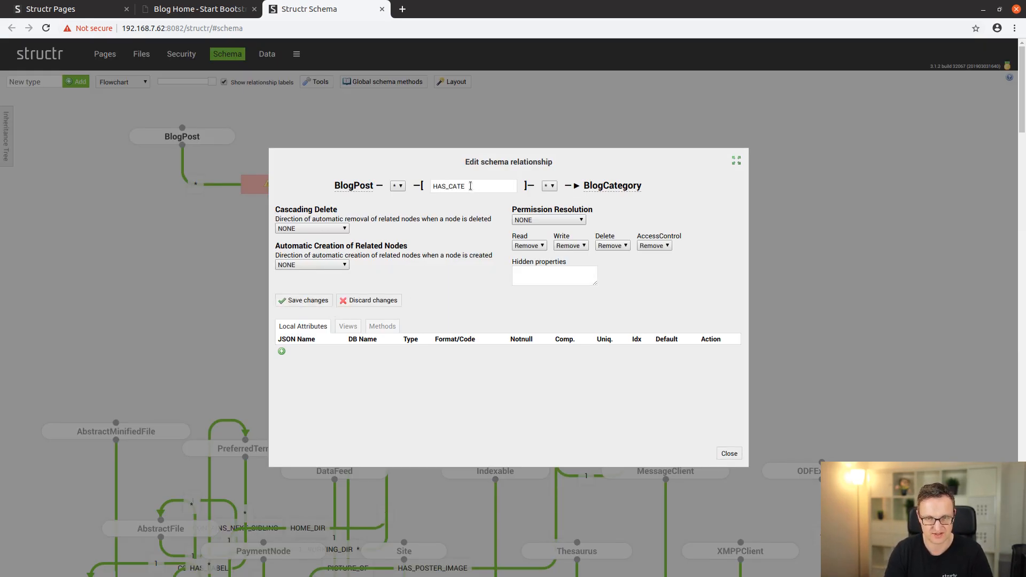
{"action": "type", "text": "GORY"}
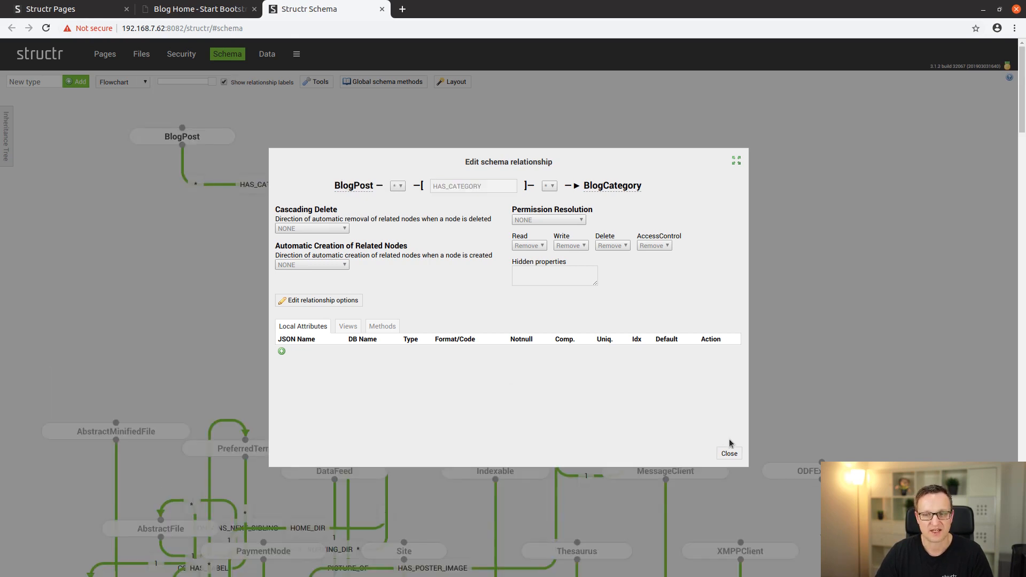
{"action": "left_click", "coordinate": [733, 454]}
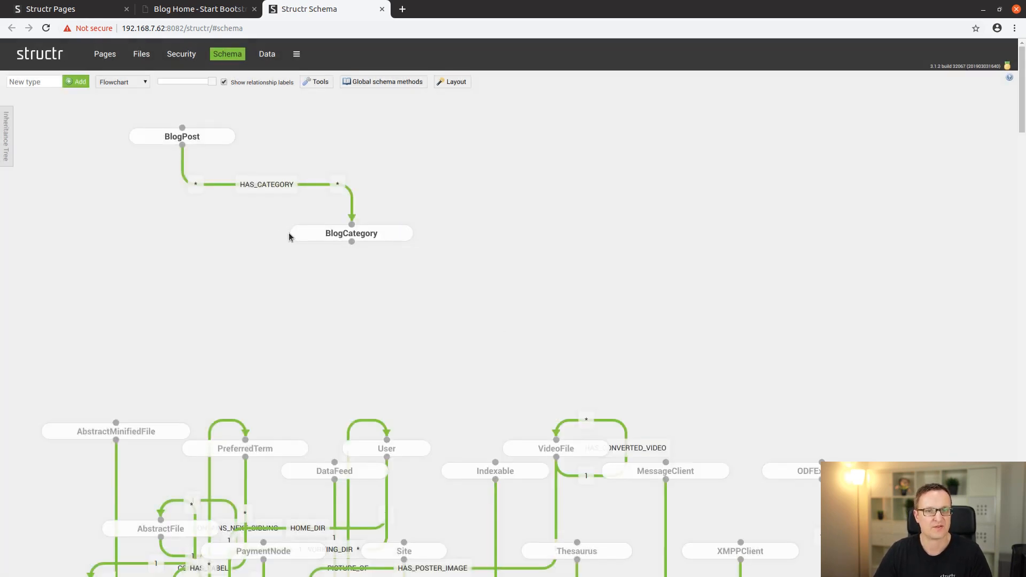
Step: Review the BlogCategory and BlogPost records and their linked categories in the data view
{"action": "left_click", "coordinate": [270, 57]}
{"action": "left_click", "coordinate": [32, 364]}
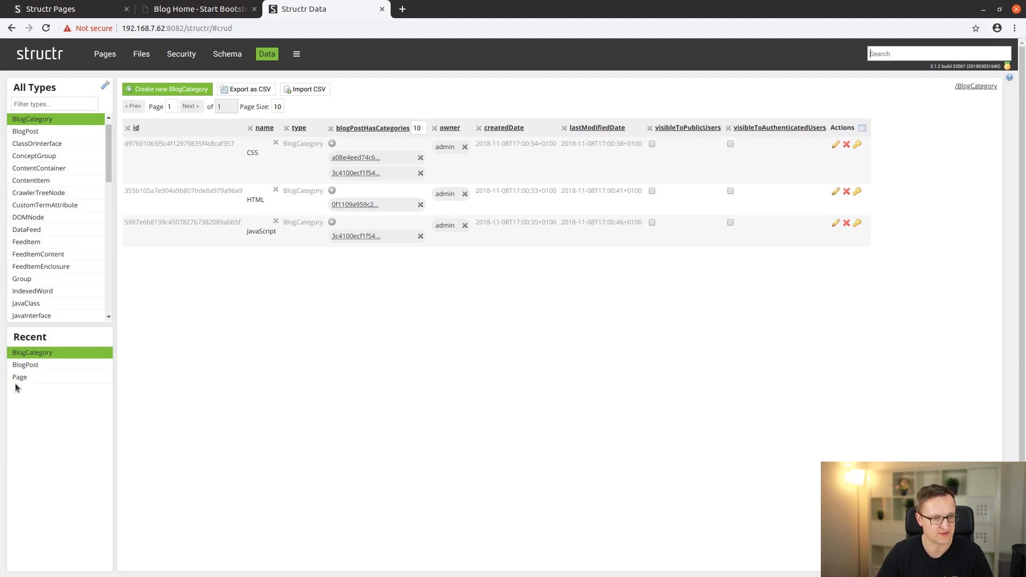
{"action": "left_click", "coordinate": [24, 365]}
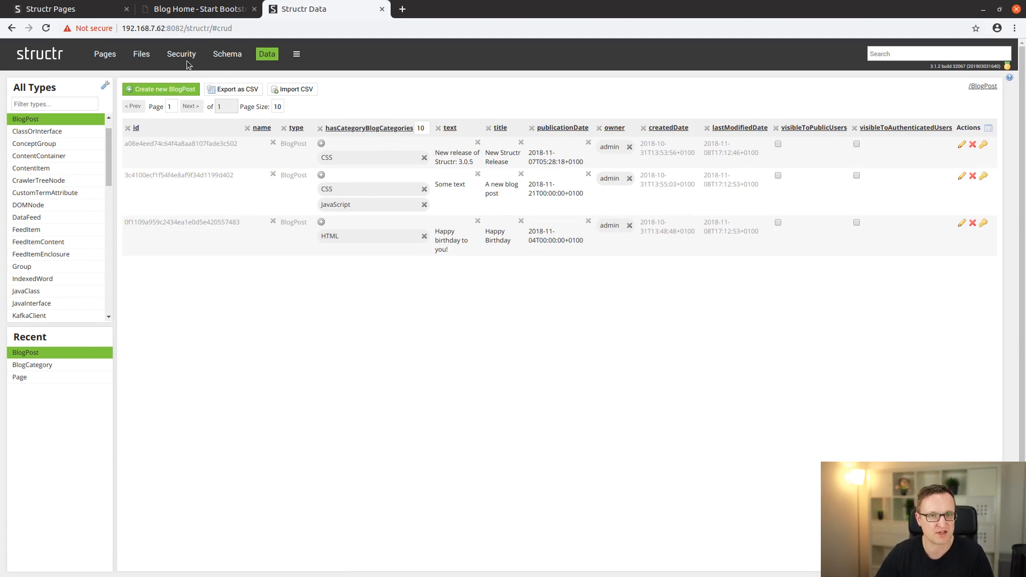
Step: Open the schema in another tab and rename BlogPost's remote attribute for the HAS_CATEGORY relationship to categories
{"action": "left_click", "coordinate": [312, 65]}
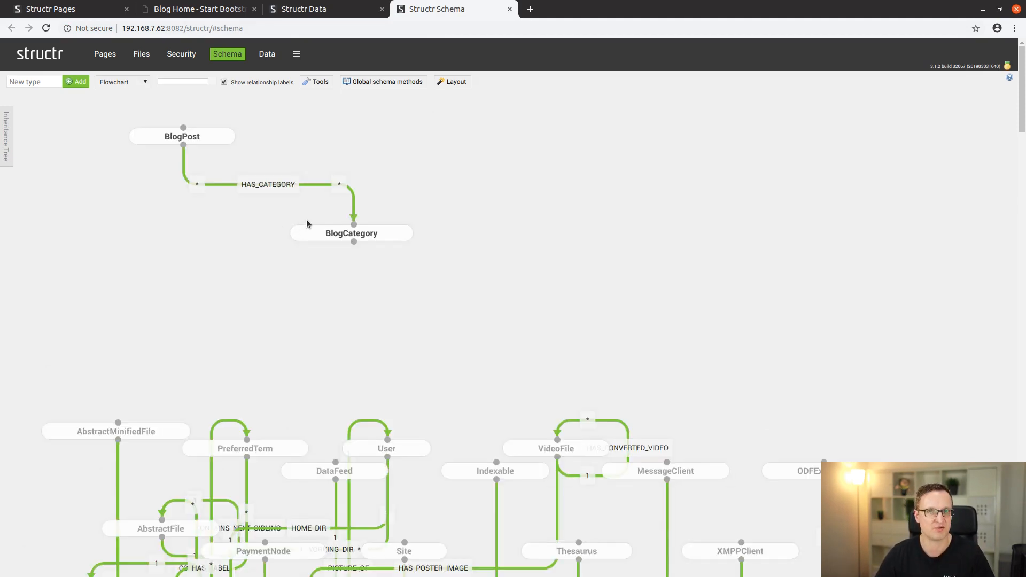
{"action": "left_click", "coordinate": [206, 137]}
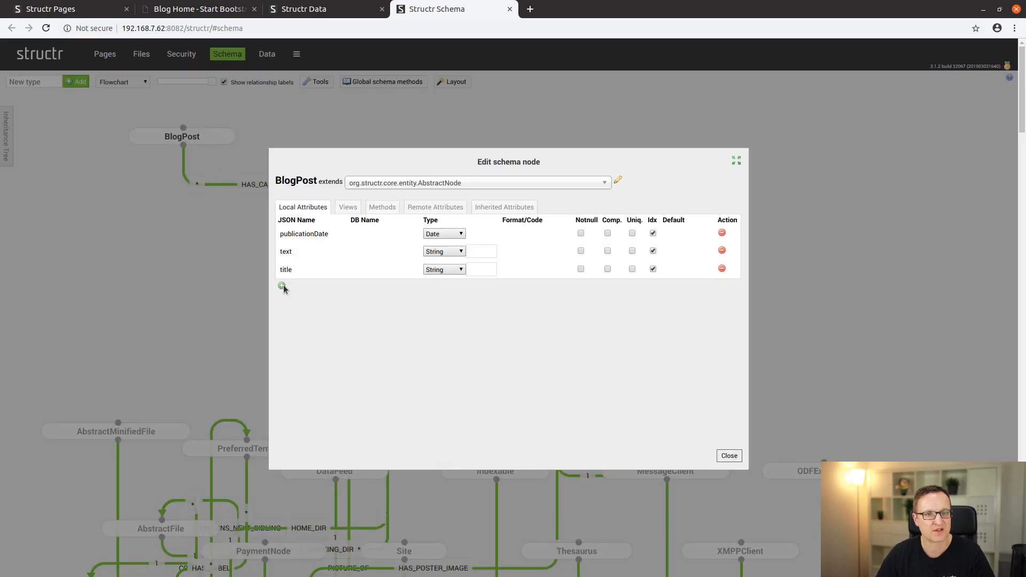
{"action": "left_click", "coordinate": [410, 211]}
{"action": "left_click", "coordinate": [375, 233]}
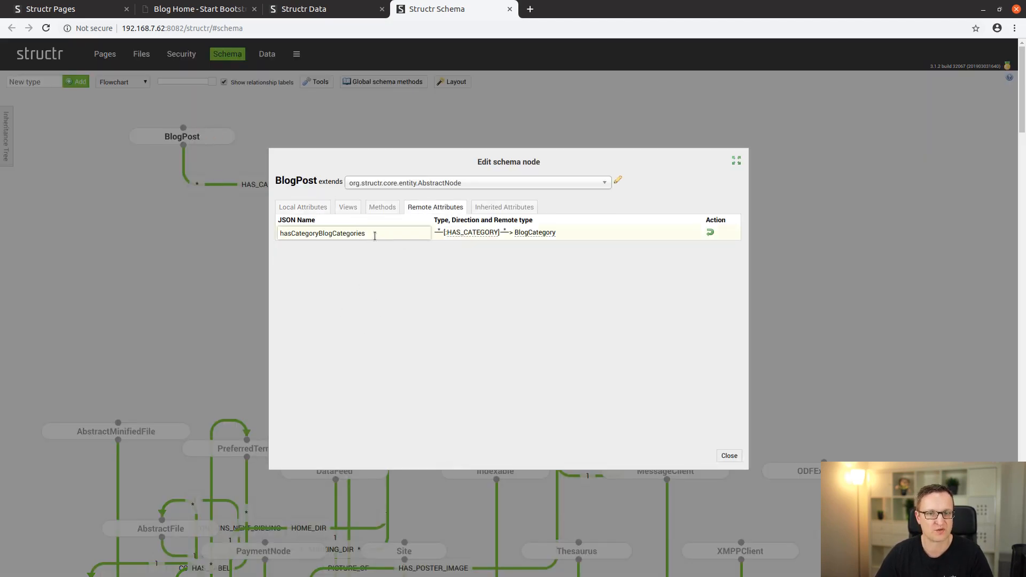
{"action": "left_click_drag", "start_coordinate": [336, 233], "coordinate": [180, 233]}
{"action": "type", "text": "c"}
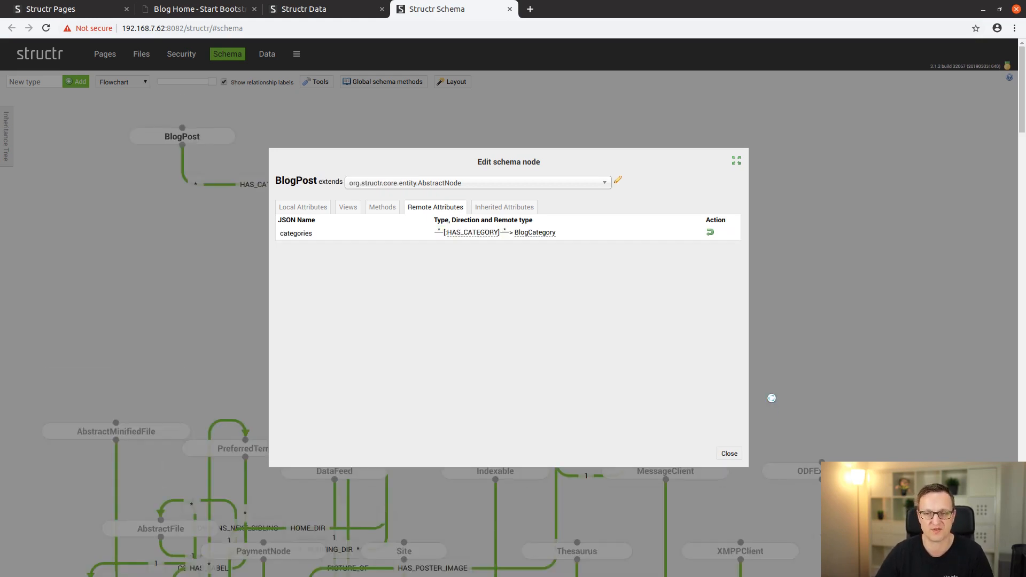
{"action": "key", "text": "Escape"}
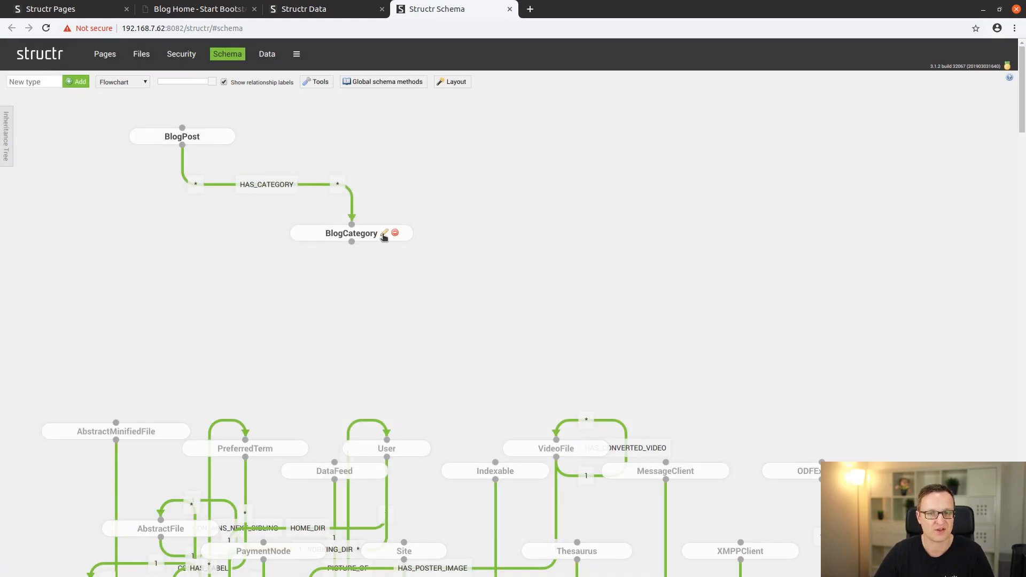
Step: Rename BlogCategory's remote attribute for the HAS_CATEGORY relationship to blogPosts and close its editor
{"action": "left_click", "coordinate": [385, 232]}
{"action": "left_click", "coordinate": [421, 208]}
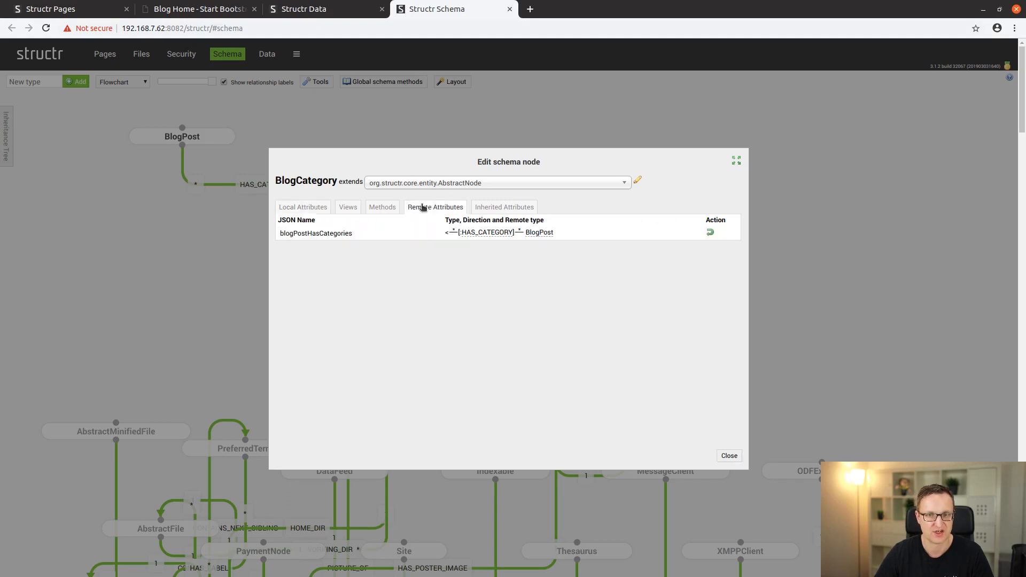
{"action": "left_click_drag", "start_coordinate": [308, 235], "coordinate": [400, 233]}
{"action": "type", "text": "sts"}
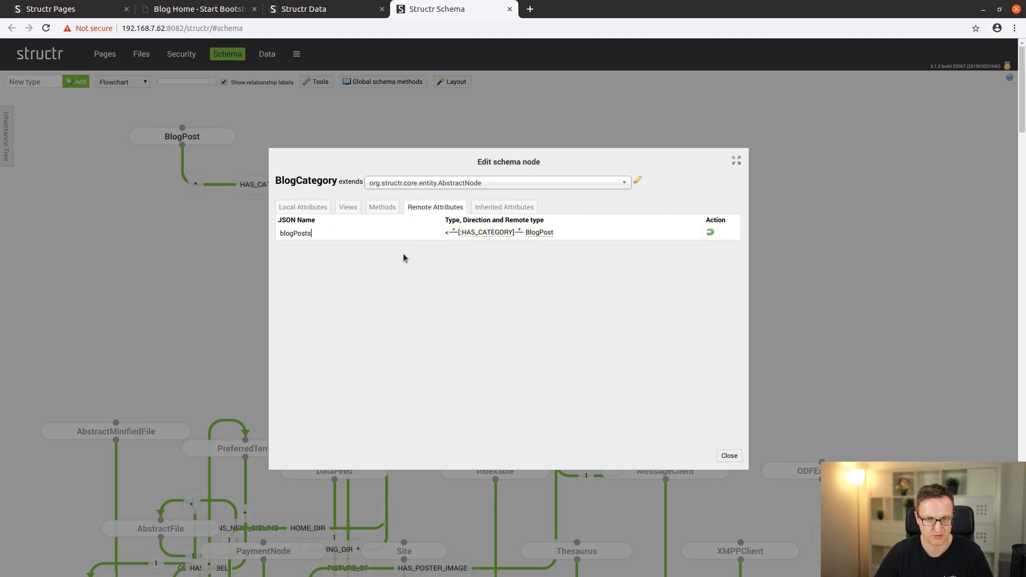
{"action": "left_click", "coordinate": [535, 295]}
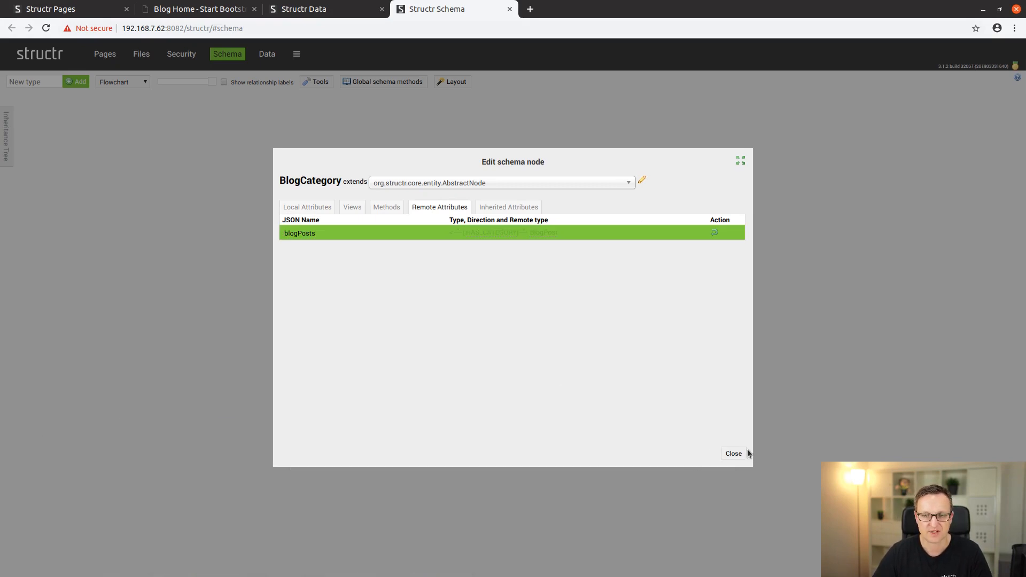
{"action": "left_click", "coordinate": [732, 454]}
Step: Reload the data view and check the relationship columns of the BlogPost and BlogCategory records
{"action": "left_click", "coordinate": [308, 9]}
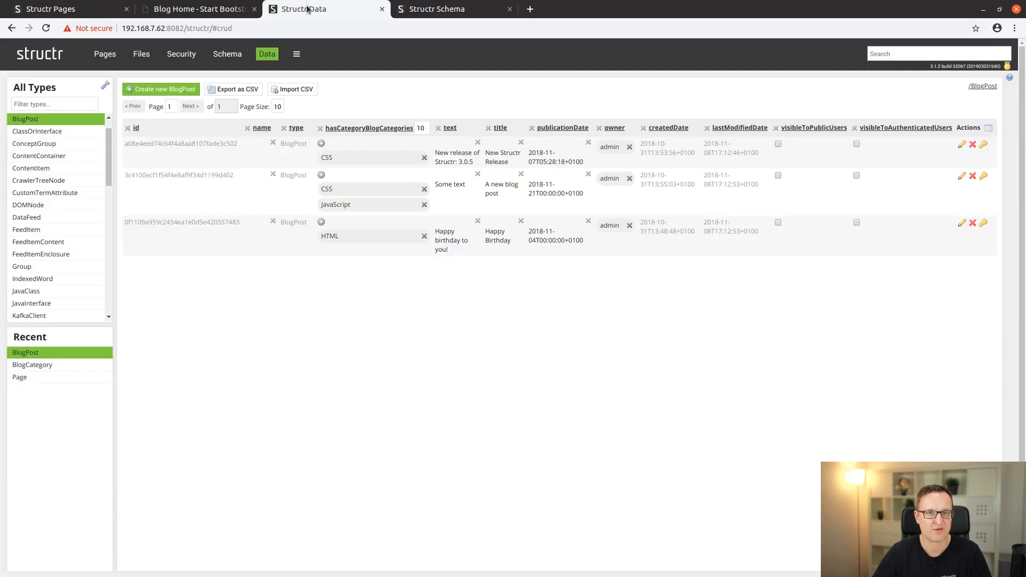
{"action": "left_click", "coordinate": [46, 28]}
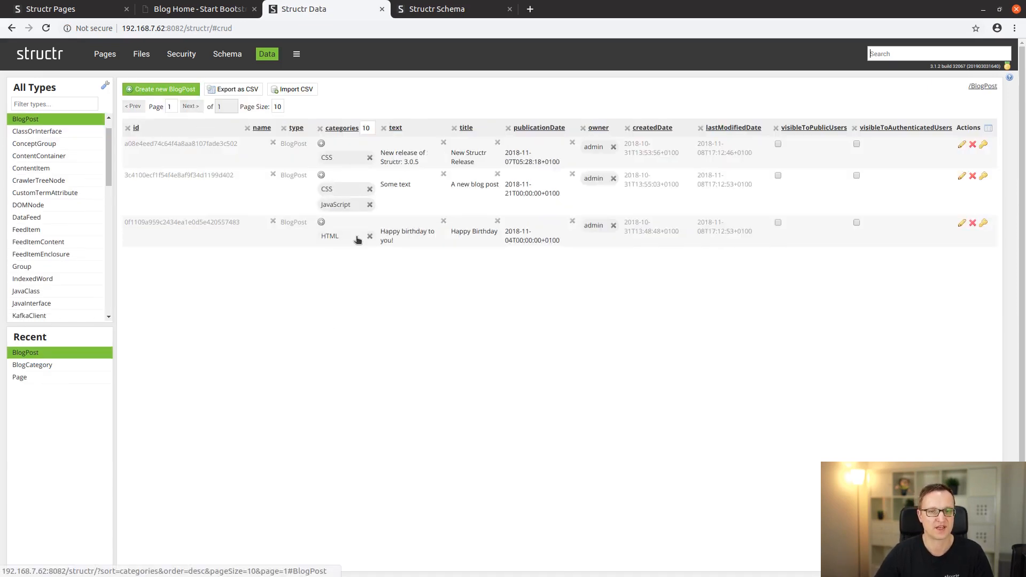
{"action": "left_click", "coordinate": [53, 365]}
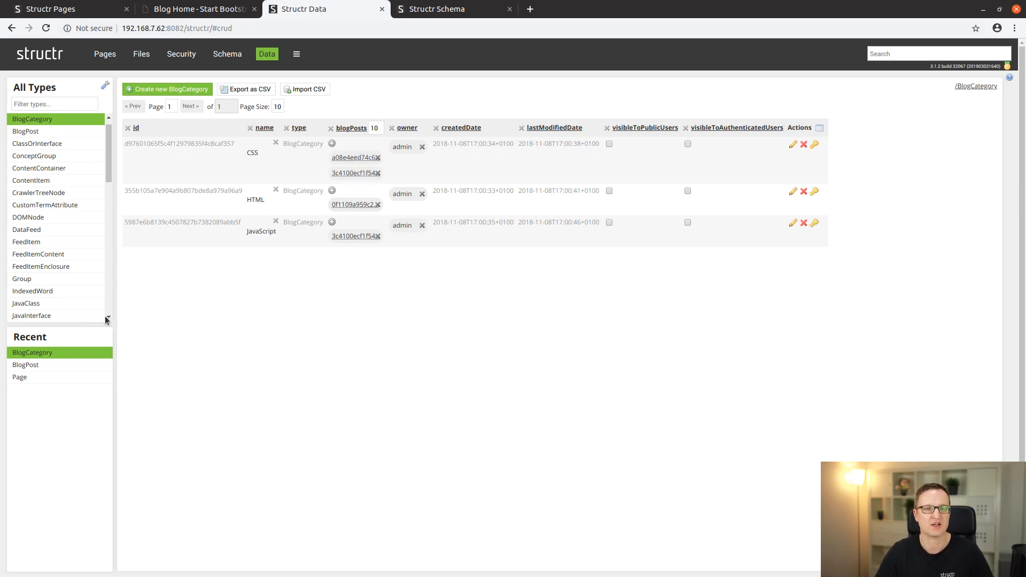
{"action": "left_click", "coordinate": [21, 366]}
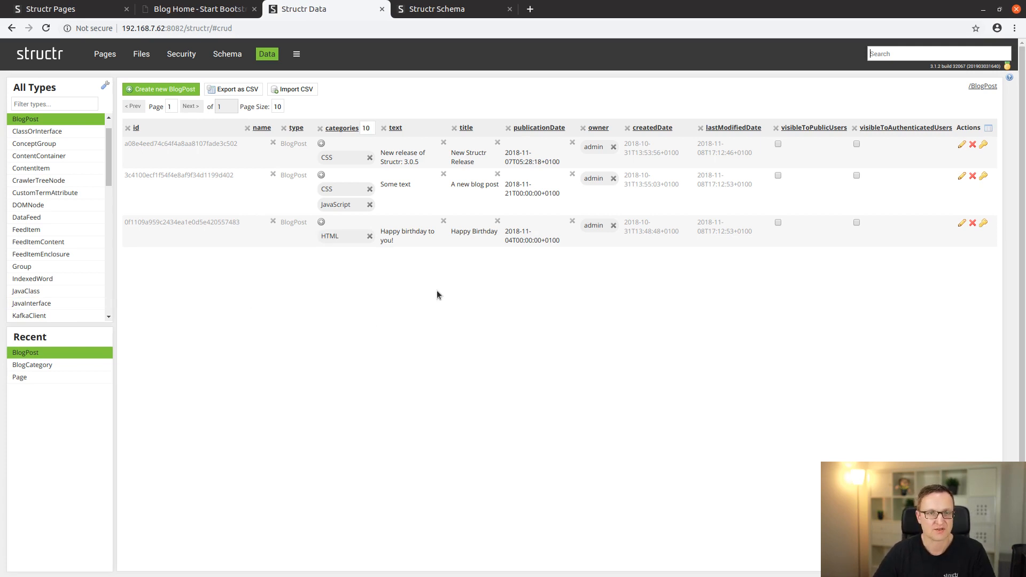
Step: In the page editor, give the Categories widget's li element the function query find('BlogCategory') and save it
{"action": "left_click", "coordinate": [59, 9]}
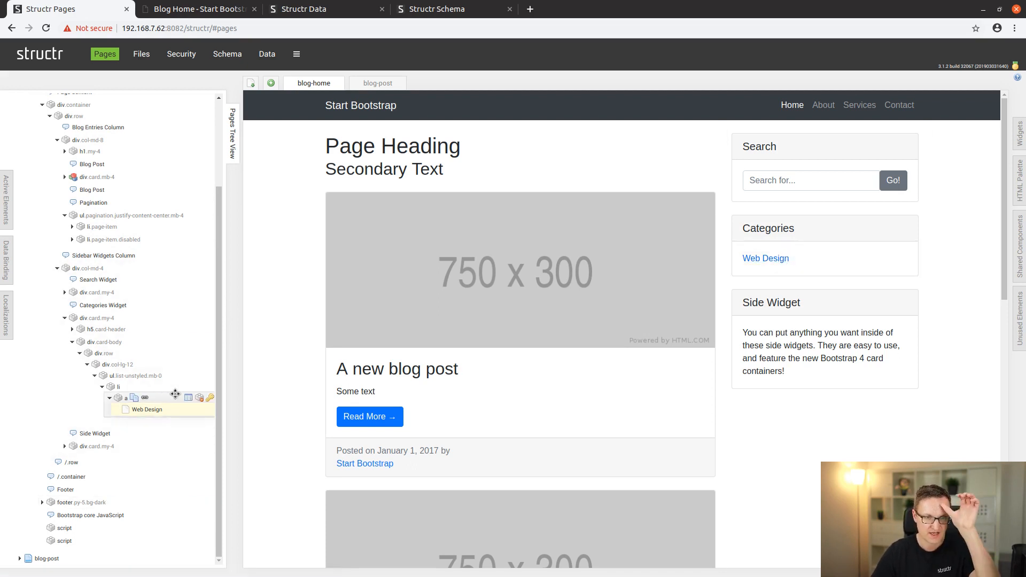
{"action": "left_click", "coordinate": [189, 388]}
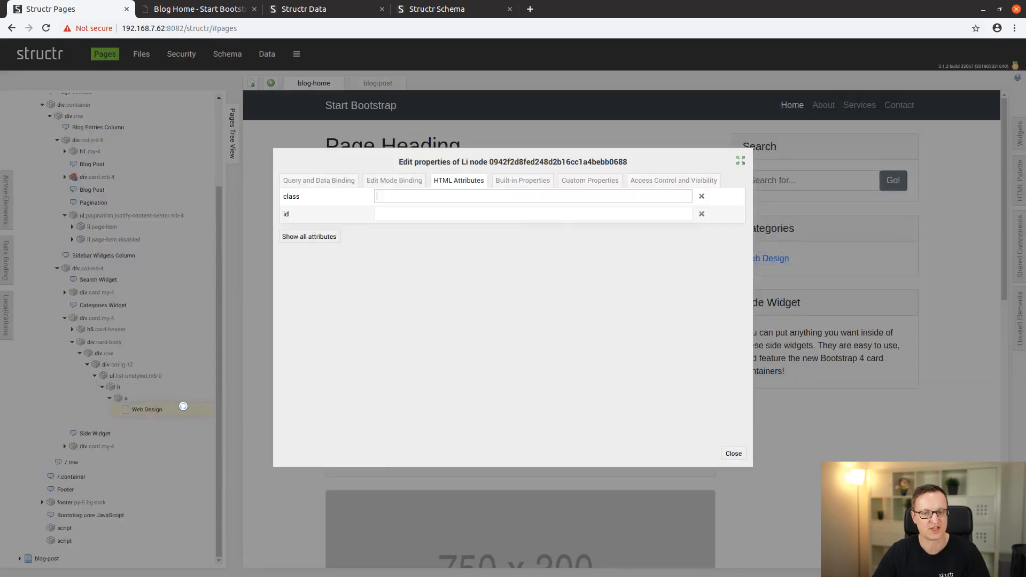
{"action": "left_click", "coordinate": [306, 183]}
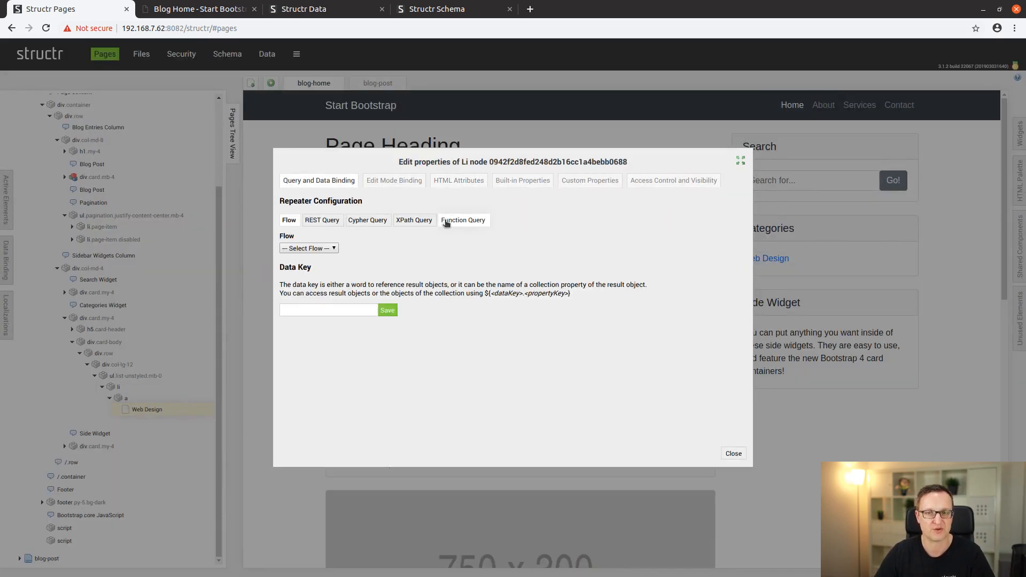
{"action": "left_click", "coordinate": [450, 222]}
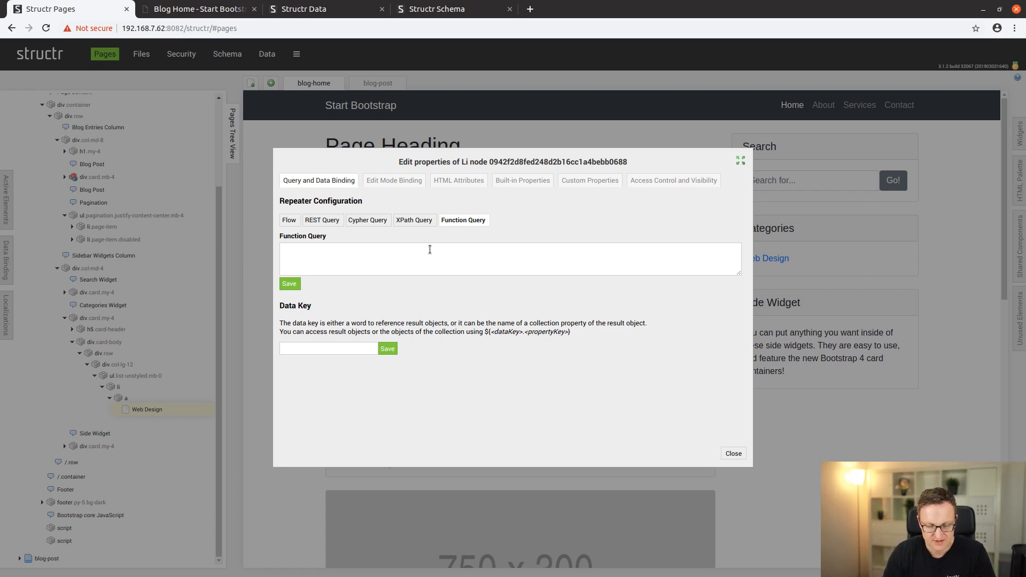
{"action": "type", "text": "find("}
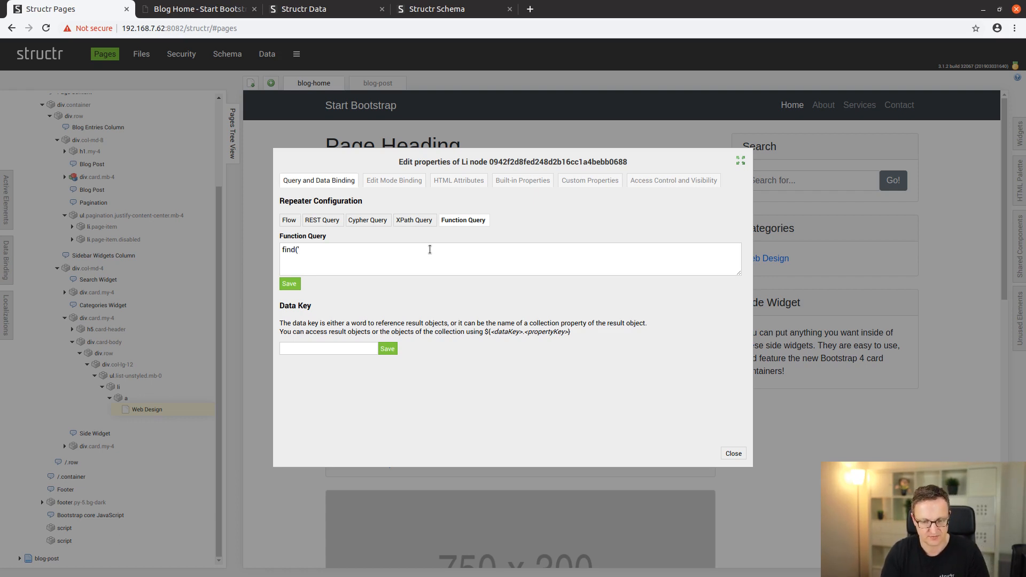
{"action": "type", "text": "'Blog"}
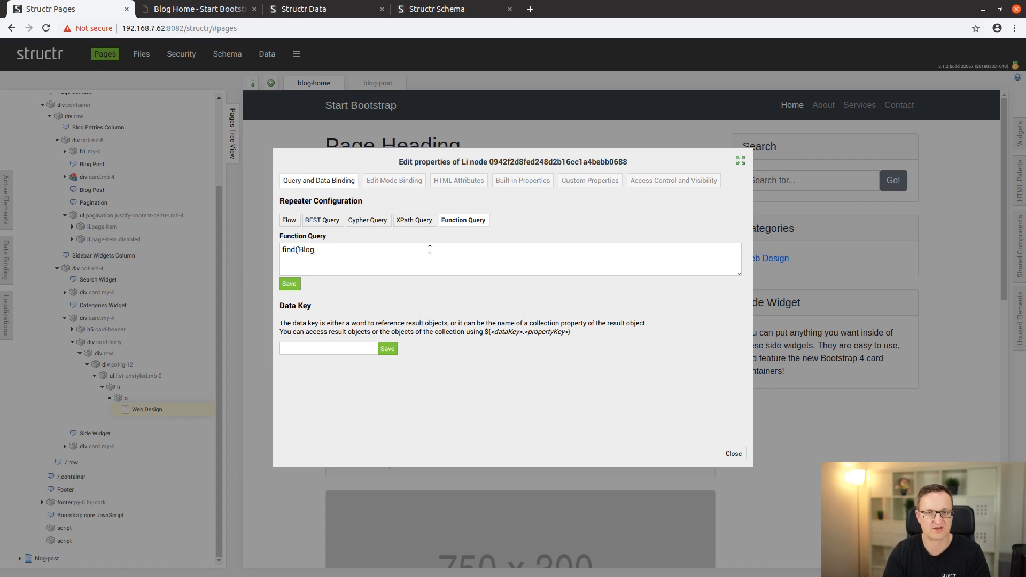
{"action": "type", "text": "Cate"}
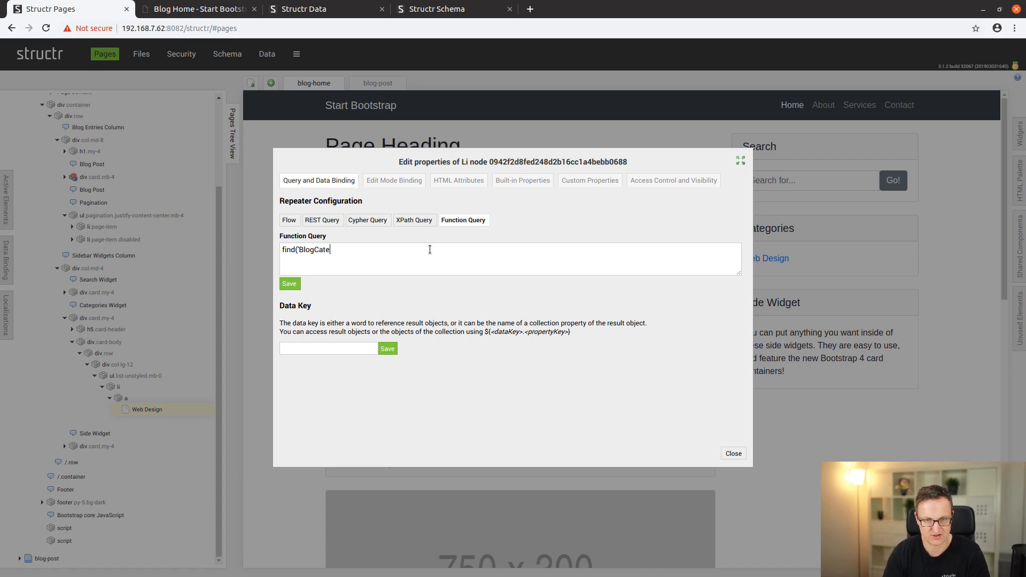
{"action": "type", "text": "gory')"}
{"action": "left_click", "coordinate": [289, 283]}
Step: Save cat as the data key of the li repeater and close its properties
{"action": "left_click", "coordinate": [316, 351]}
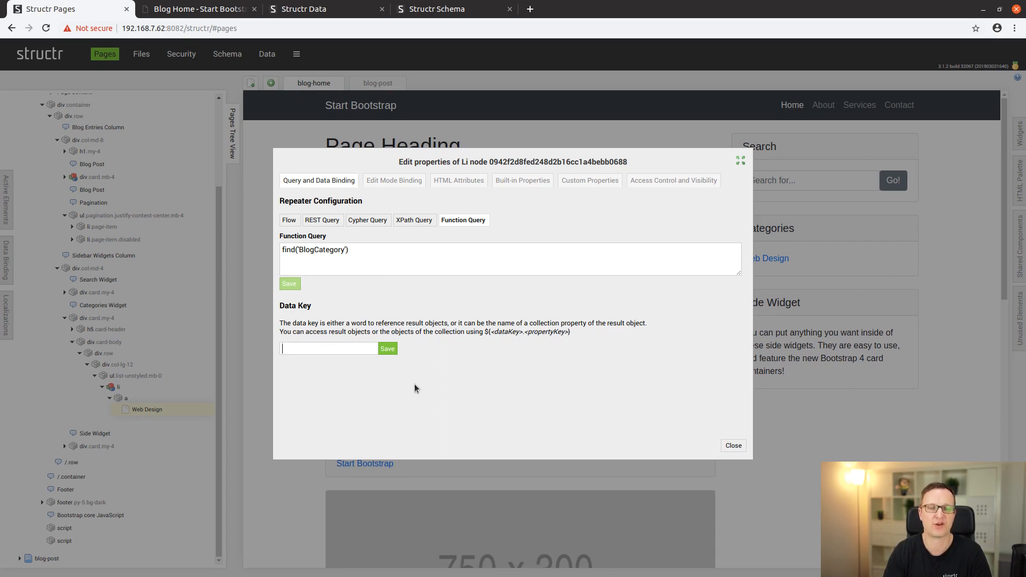
{"action": "type", "text": "cat"}
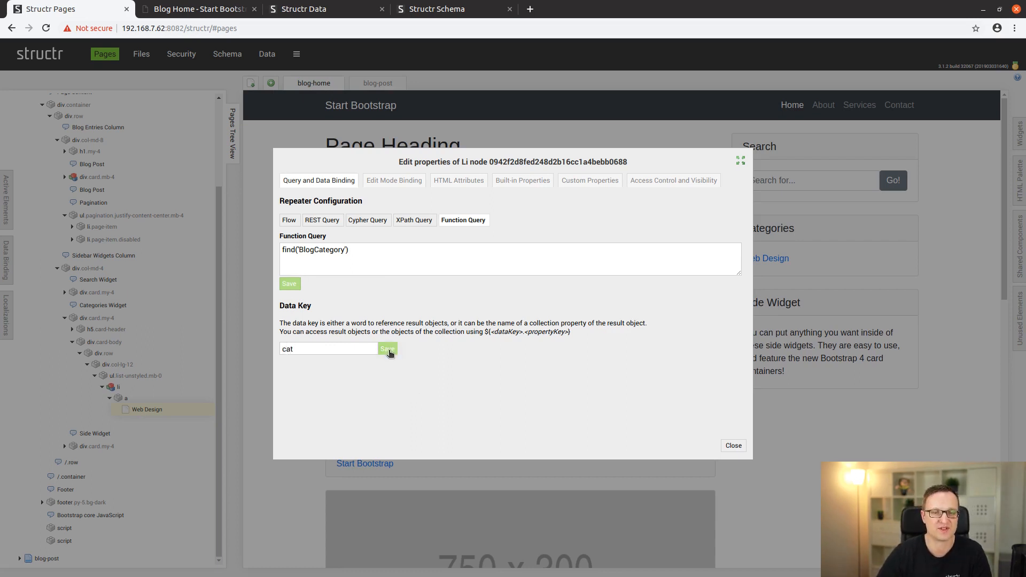
{"action": "left_click", "coordinate": [388, 350]}
{"action": "left_click", "coordinate": [734, 446]}
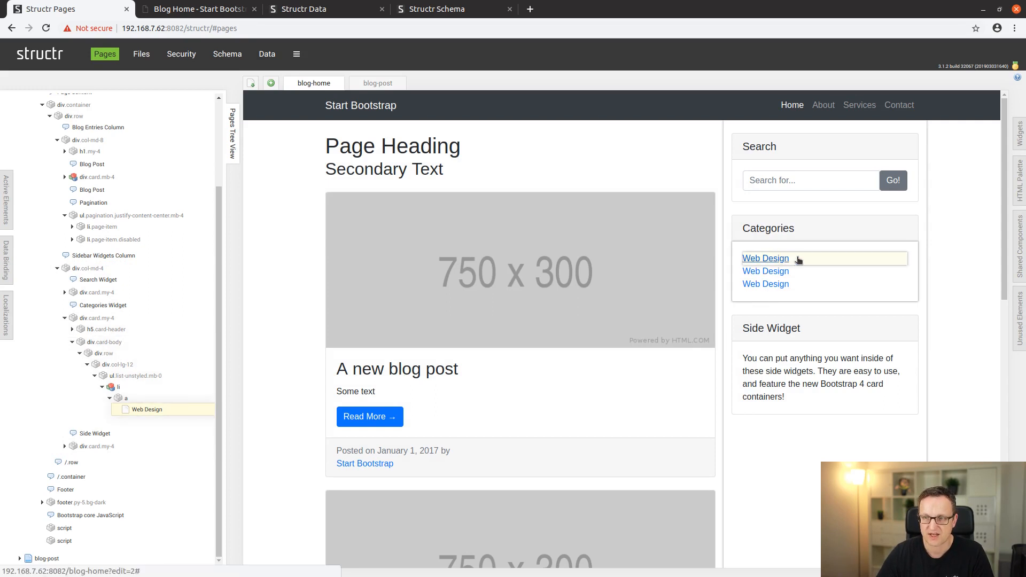
Step: Replace the Web Design link text in the Categories widget with ${cat.name} and save it
{"action": "mouse_move", "coordinate": [166, 414]}
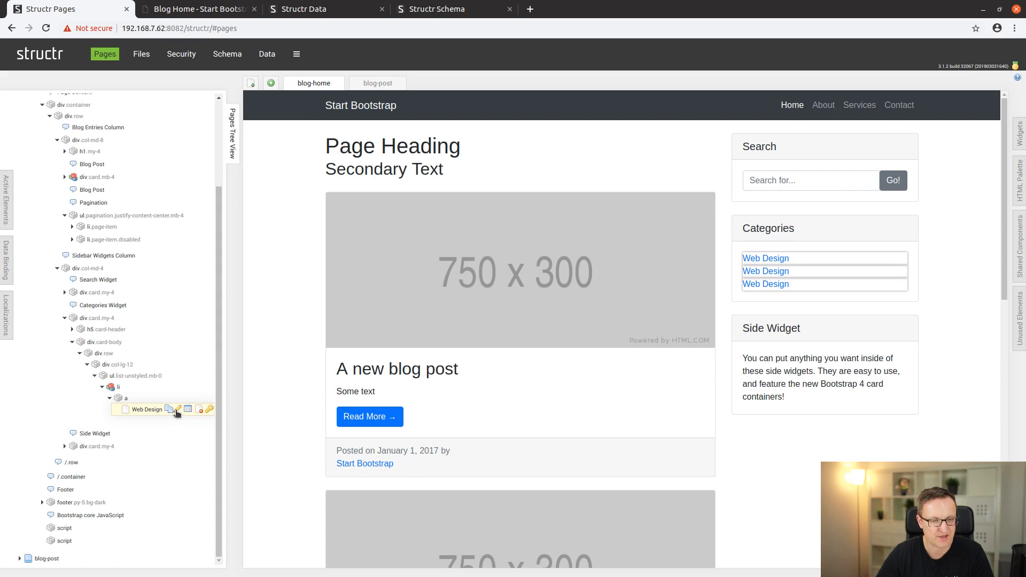
{"action": "left_click", "coordinate": [177, 410]}
{"action": "key", "text": "ctrl+a"}
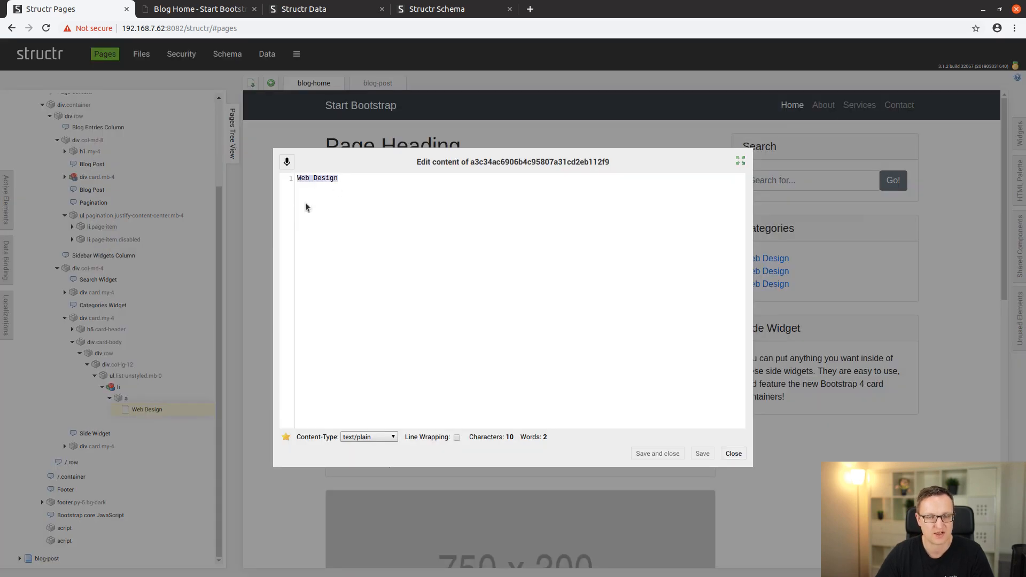
{"action": "type", "text": "${cat"}
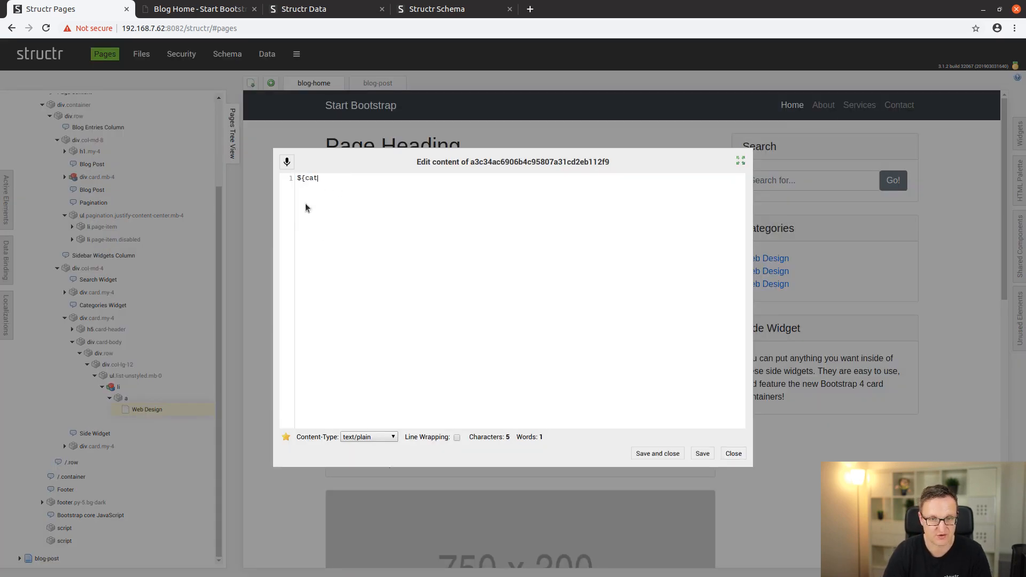
{"action": "type", "text": ".name}"}
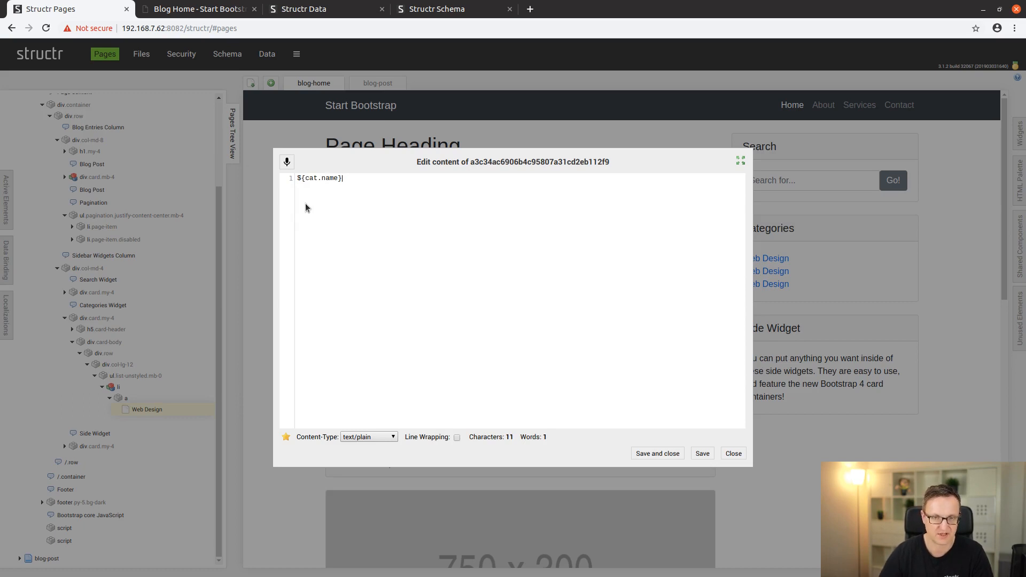
{"action": "left_click", "coordinate": [658, 453]}
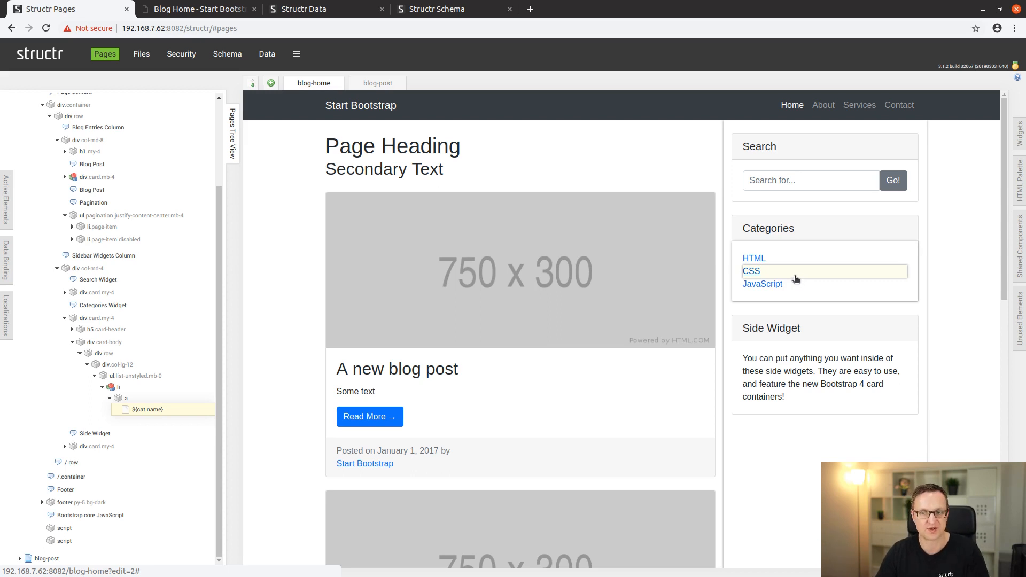
Step: Set the href attribute of the category link element to ?cat=${cat.id} and close its properties
{"action": "mouse_move", "coordinate": [188, 401]}
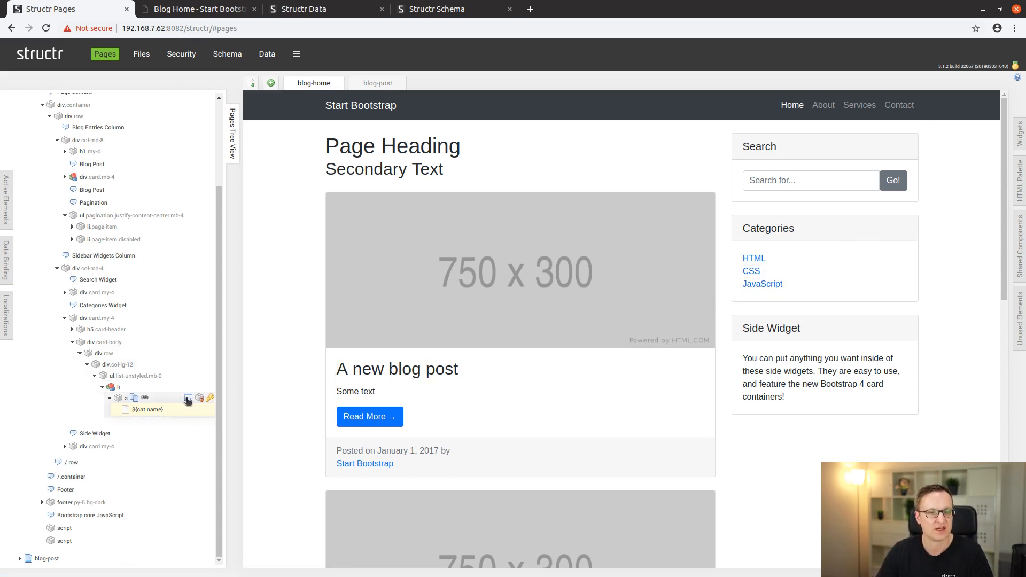
{"action": "left_click", "coordinate": [189, 399]}
{"action": "left_click", "coordinate": [408, 216]}
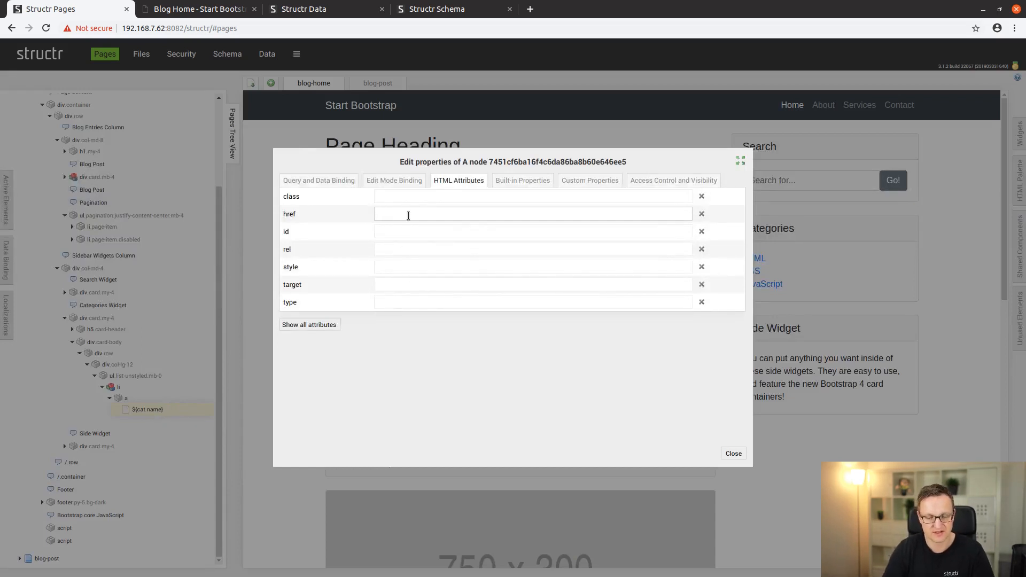
{"action": "type", "text": "?ccat="}
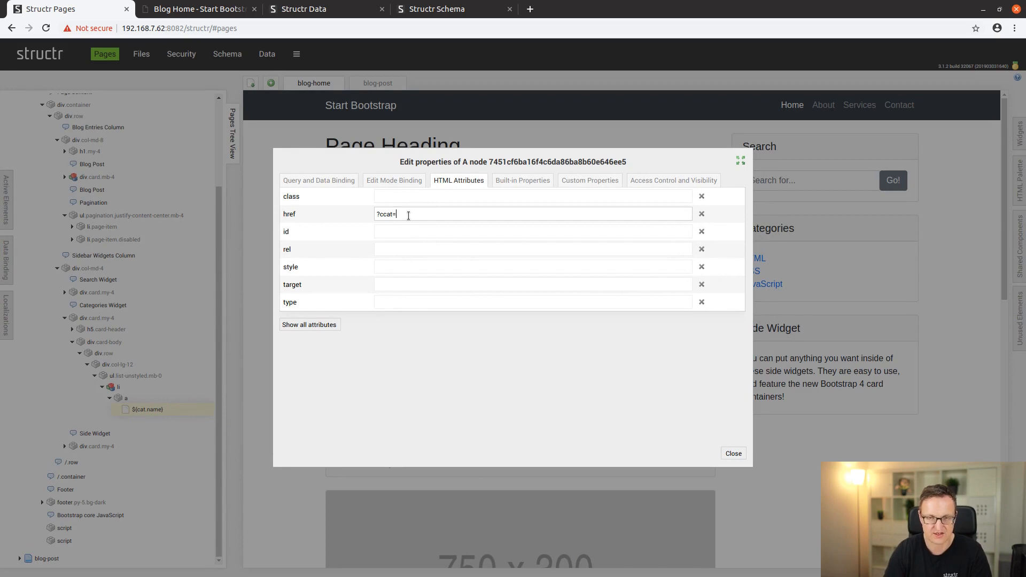
{"action": "key", "text": "BackSpace"}
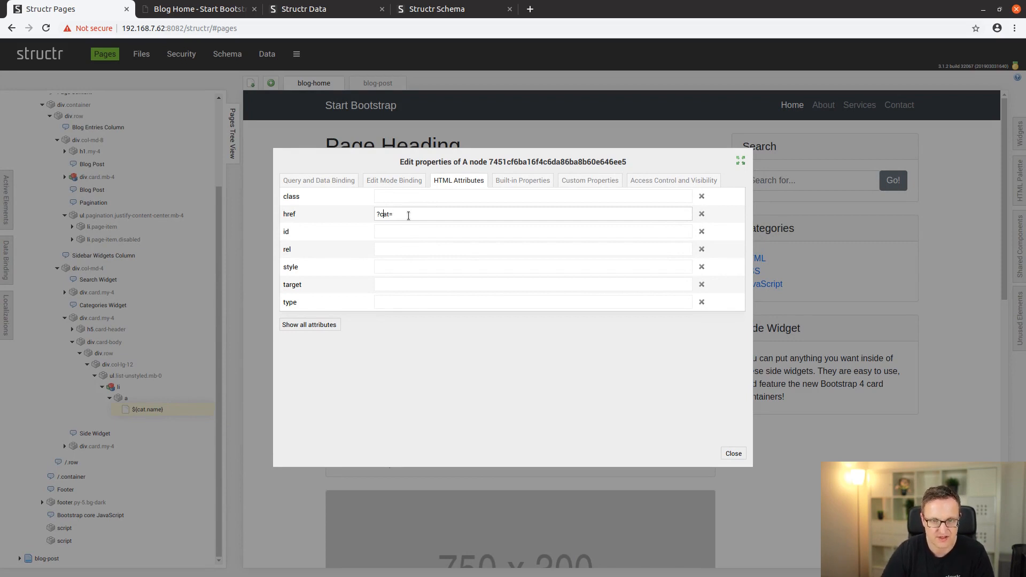
{"action": "type", "text": "${"}
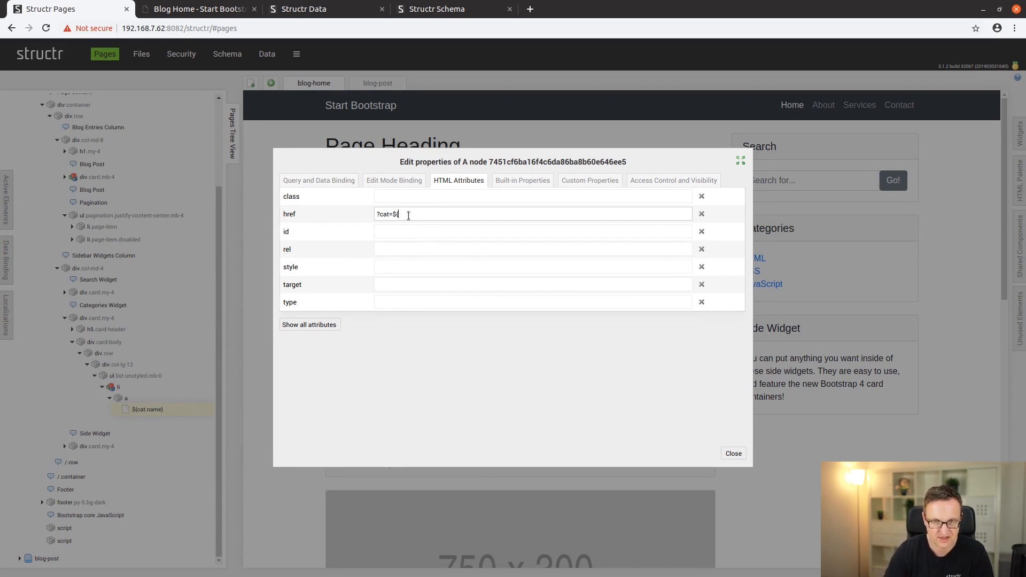
{"action": "type", "text": "cat.id}"}
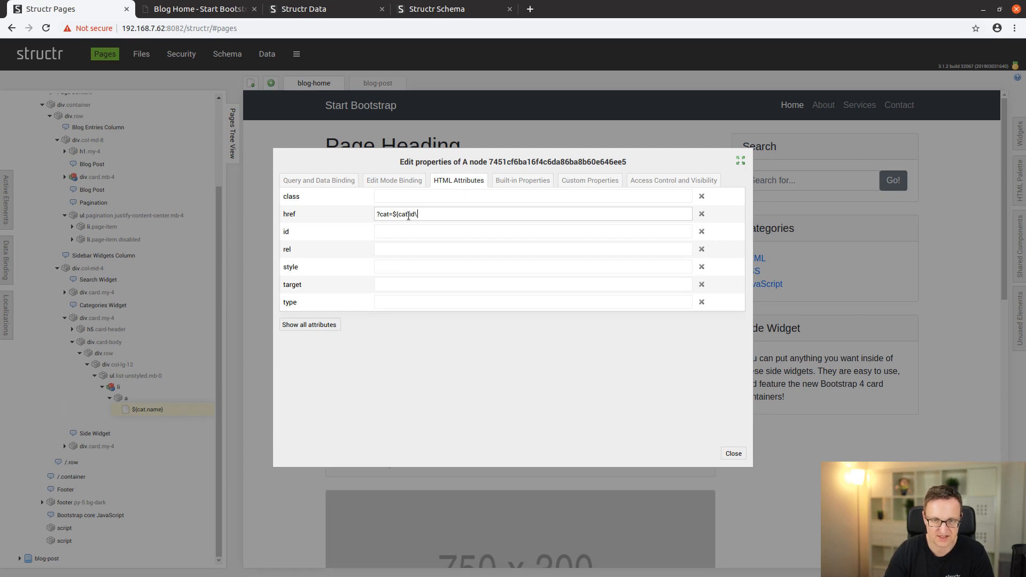
{"action": "type", "text": "}"}
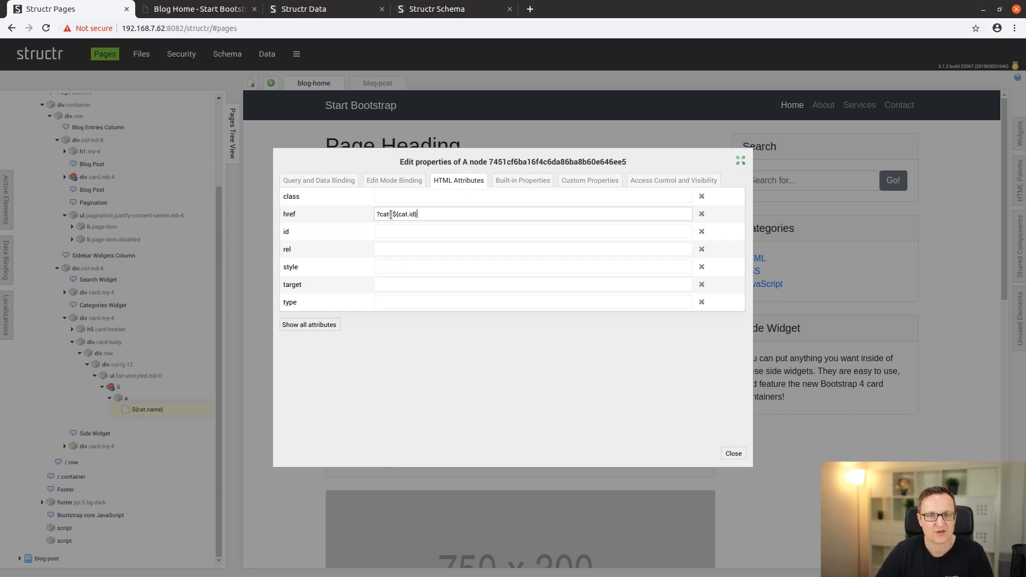
{"action": "left_click_drag", "start_coordinate": [389, 214], "coordinate": [382, 214]}
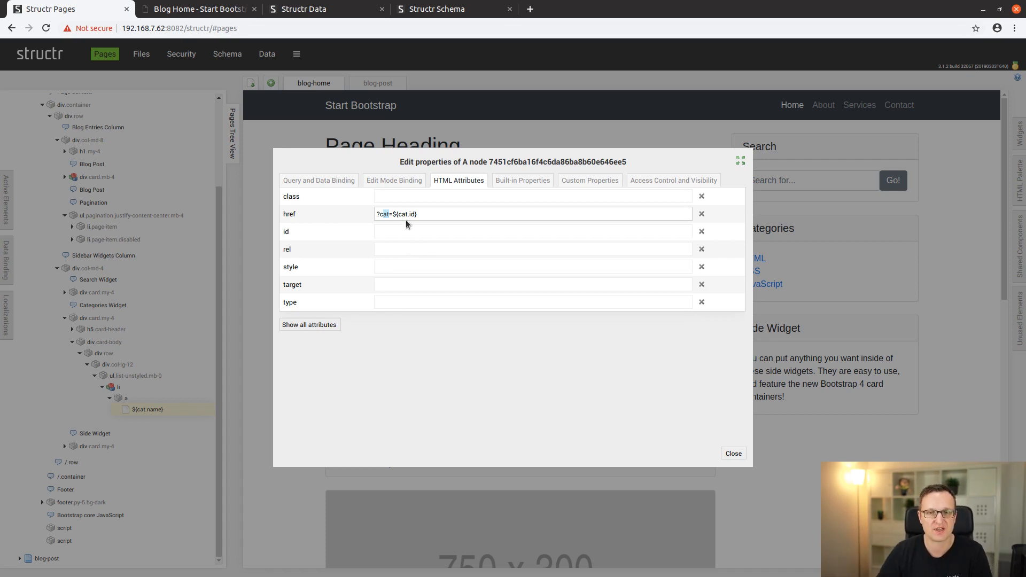
{"action": "left_click", "coordinate": [421, 214]}
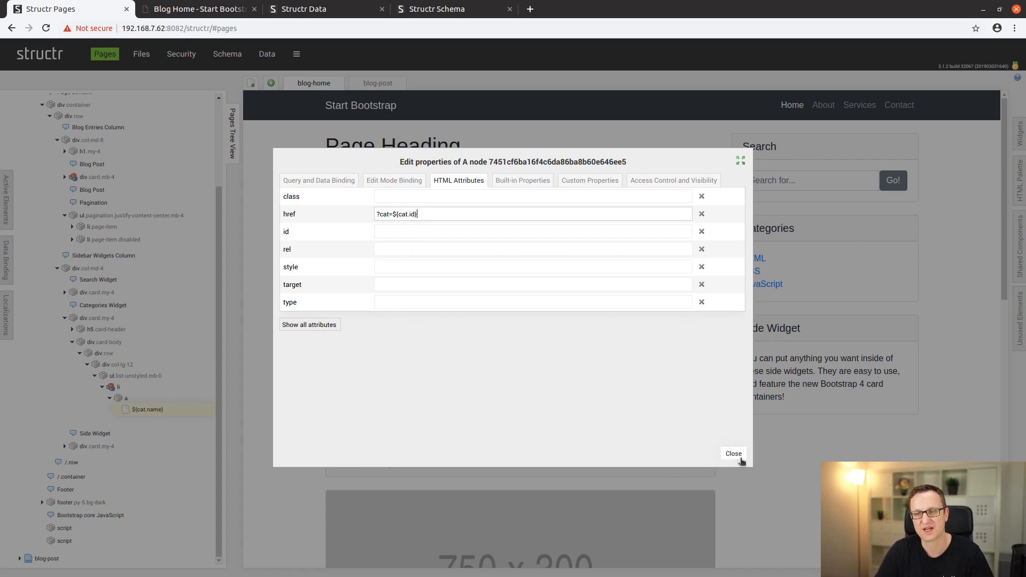
{"action": "left_click", "coordinate": [690, 423]}
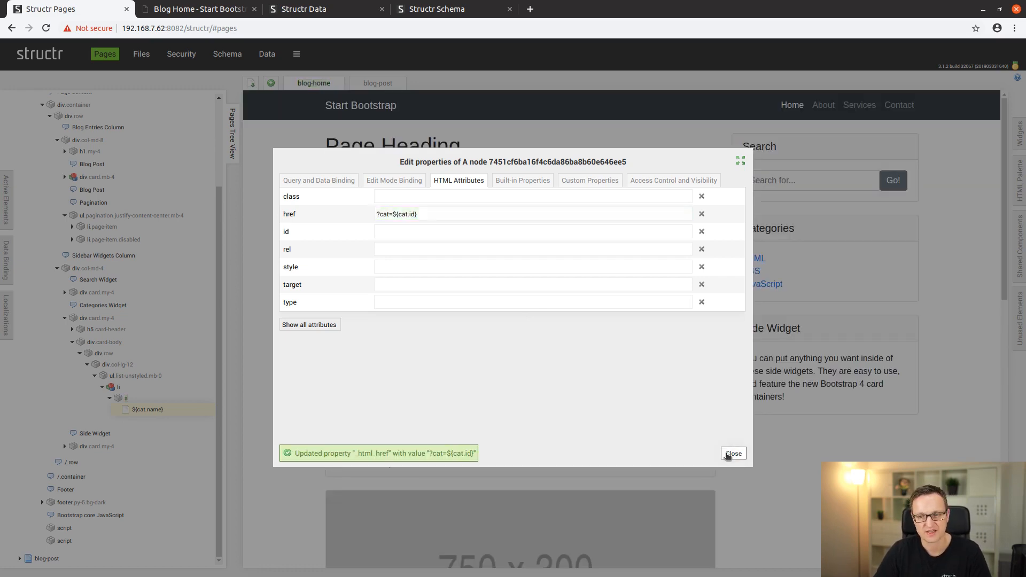
{"action": "left_click", "coordinate": [732, 453]}
Step: Reload the live blog home page, follow the HTML category link, and check the URL parameter and the listed posts
{"action": "left_click", "coordinate": [187, 9]}
{"action": "key", "text": "F5"}
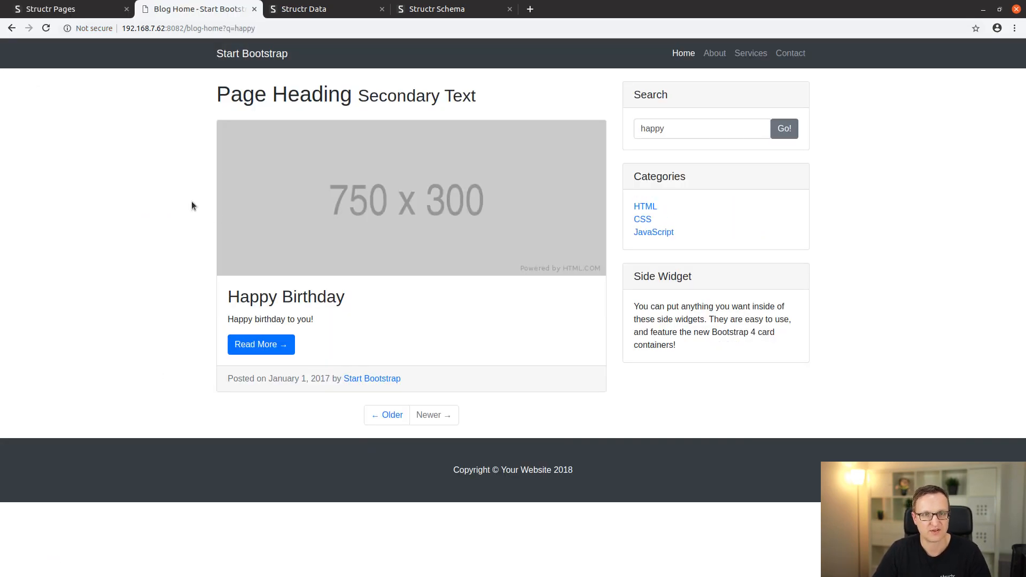
{"action": "left_click", "coordinate": [645, 208]}
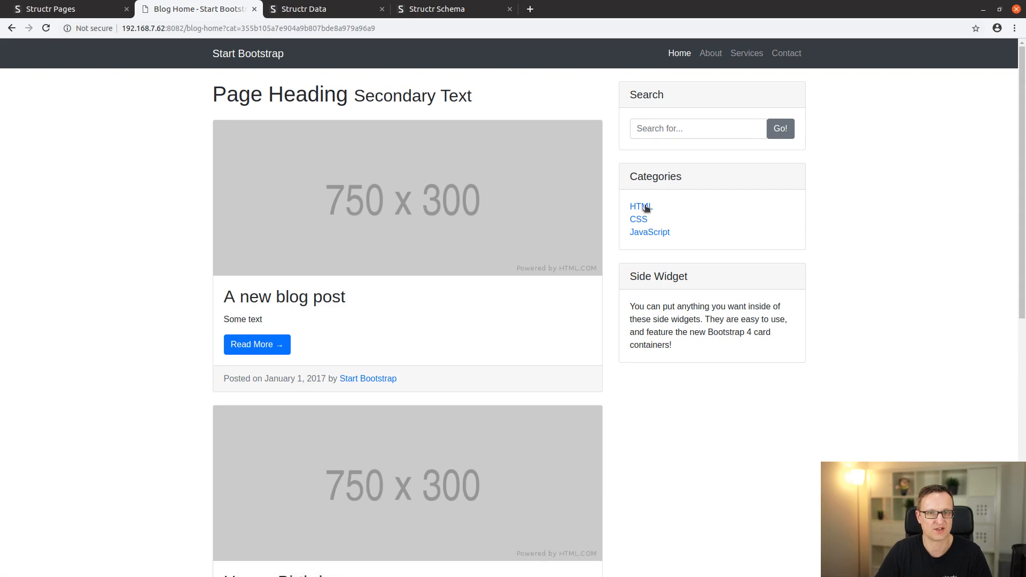
{"action": "left_click_drag", "start_coordinate": [186, 28], "coordinate": [399, 33]}
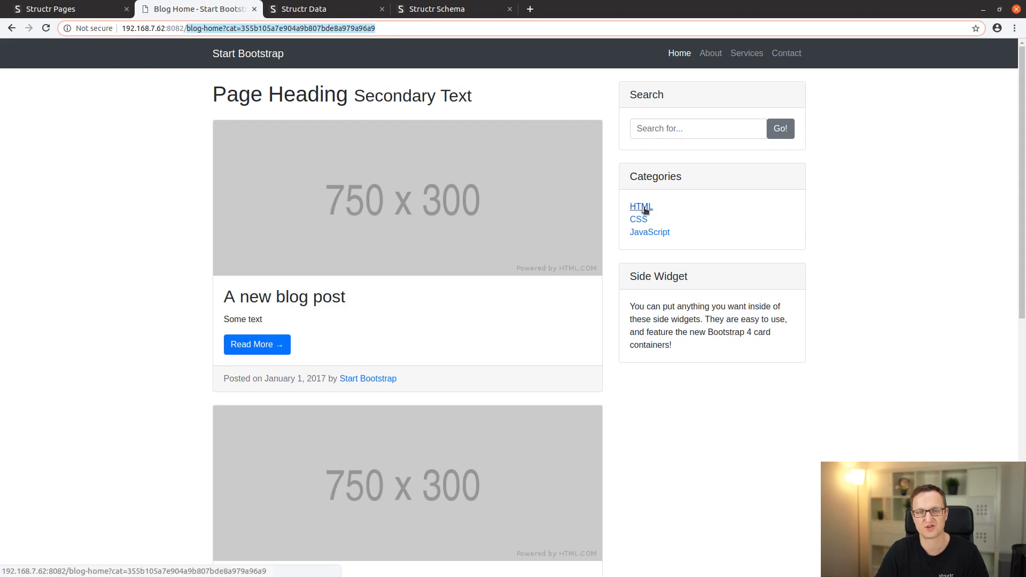
{"action": "scroll", "coordinate": [631, 373], "scroll_direction": "down", "scroll_amount": 4}
{"action": "scroll", "coordinate": [632, 374], "scroll_direction": "down", "scroll_amount": 5}
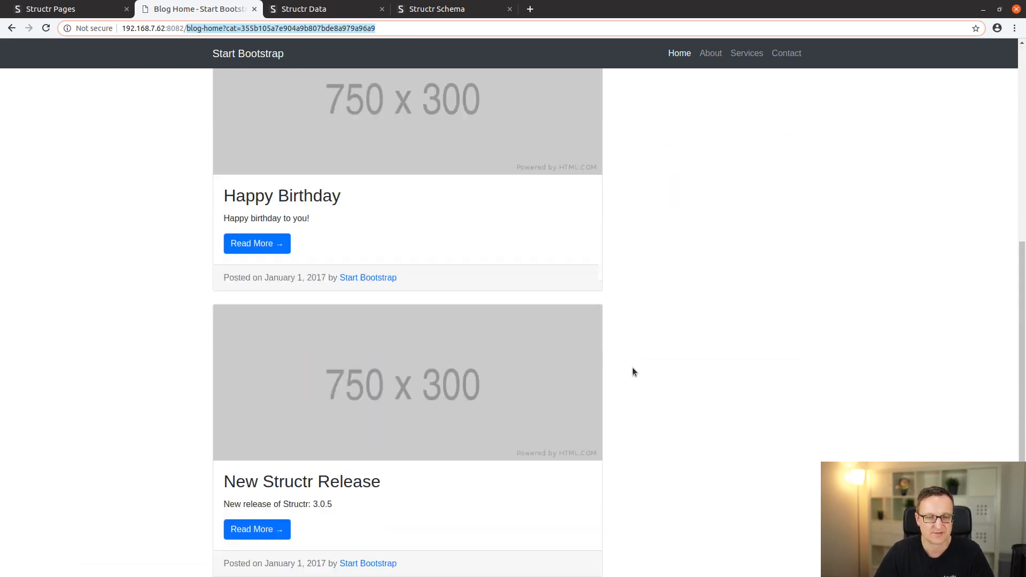
{"action": "scroll", "coordinate": [632, 374], "scroll_direction": "up", "scroll_amount": 6}
{"action": "scroll", "coordinate": [632, 373], "scroll_direction": "up", "scroll_amount": 3}
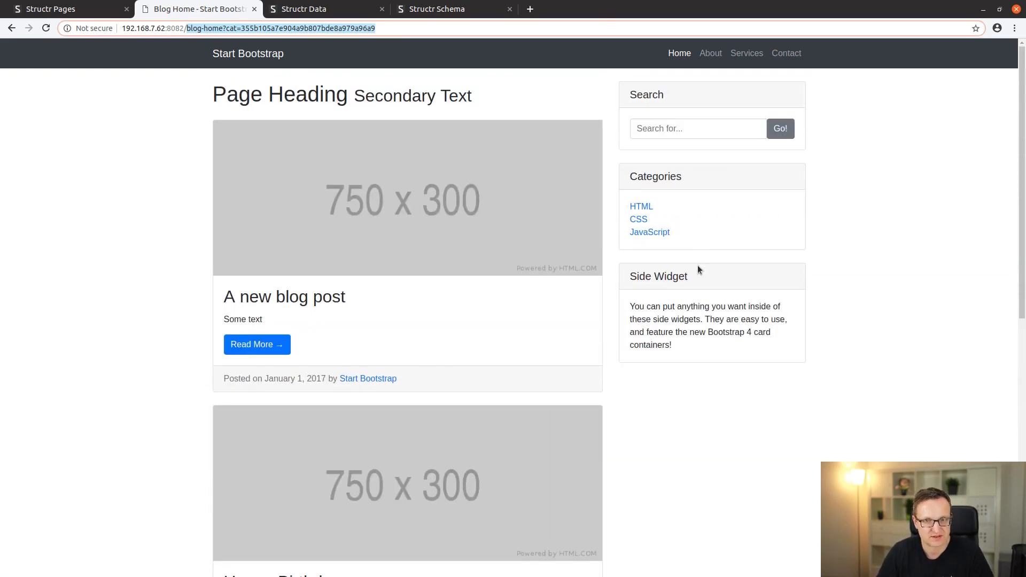
Step: Follow the JavaScript and CSS category links and check which posts the page lists
{"action": "left_click", "coordinate": [650, 234]}
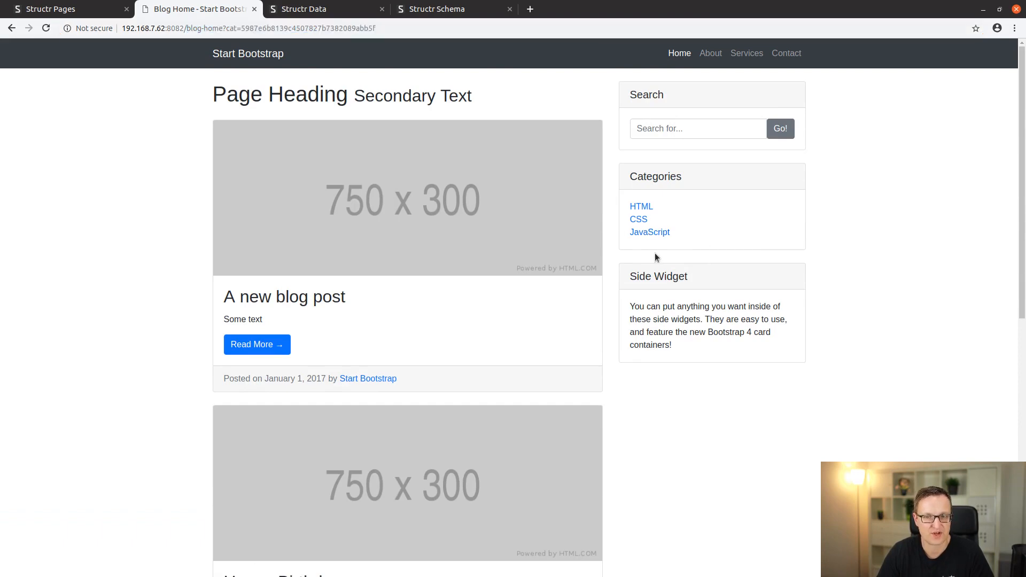
{"action": "left_click", "coordinate": [640, 221]}
{"action": "scroll", "coordinate": [517, 453], "scroll_direction": "down", "scroll_amount": 6}
{"action": "scroll", "coordinate": [517, 452], "scroll_direction": "down", "scroll_amount": 3}
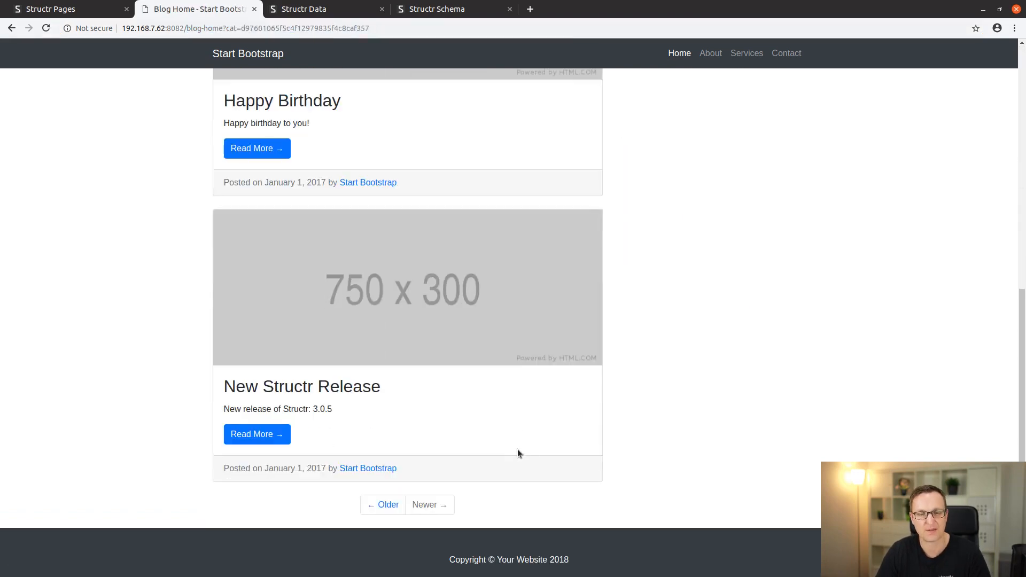
{"action": "scroll", "coordinate": [480, 327], "scroll_direction": "up", "scroll_amount": 9}
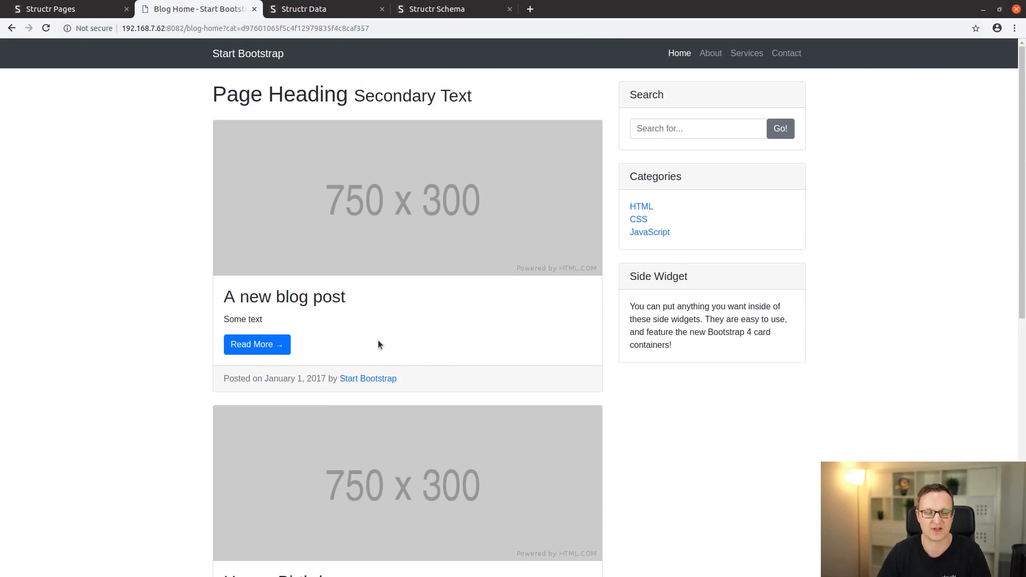
Step: Open the Function Query of the repeating div.card.mb-4 on blog-home and insert spacing before its find and search expressions
{"action": "left_click", "coordinate": [80, 9]}
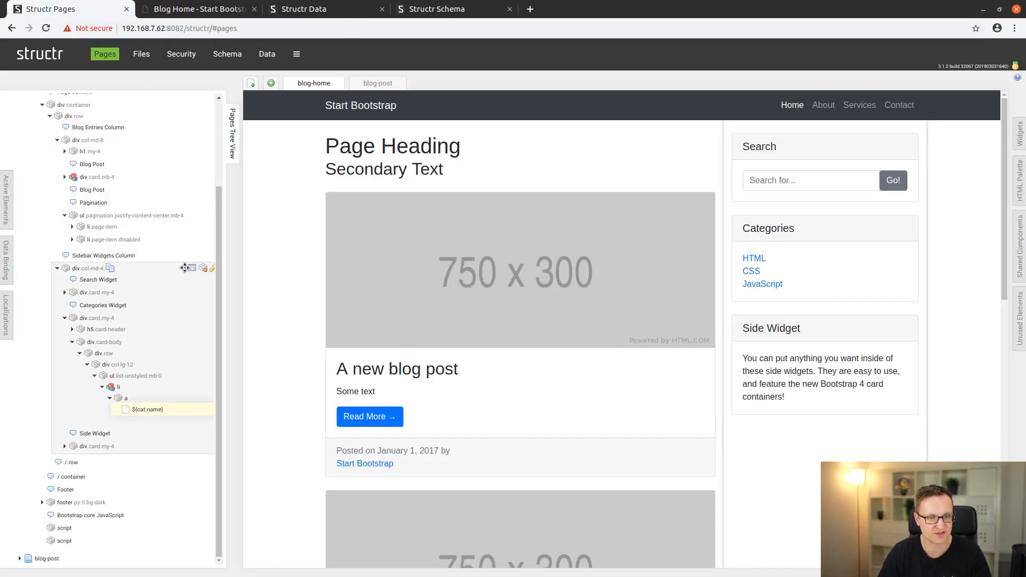
{"action": "scroll", "coordinate": [191, 266], "scroll_direction": "up", "scroll_amount": 2}
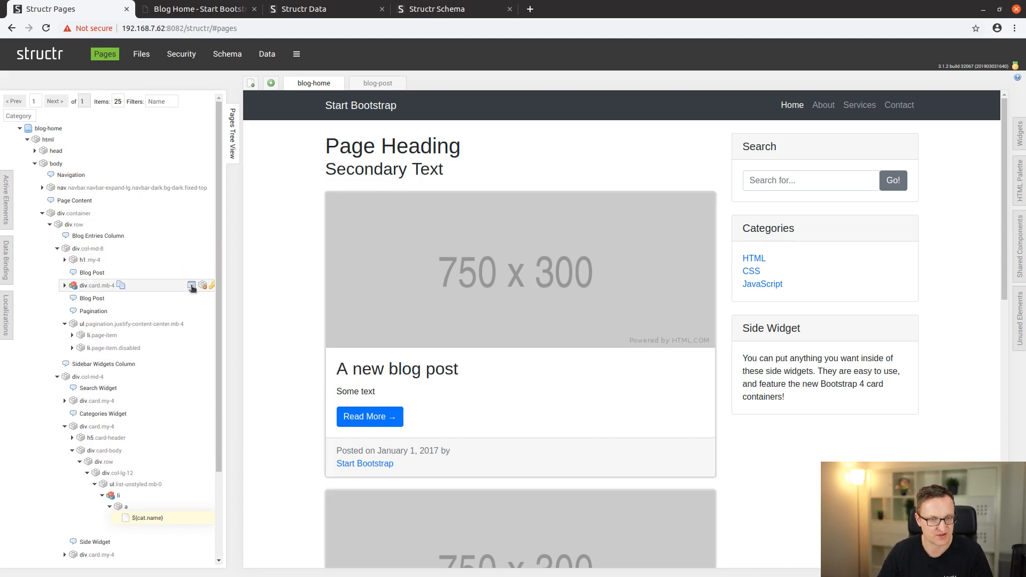
{"action": "left_click", "coordinate": [191, 285]}
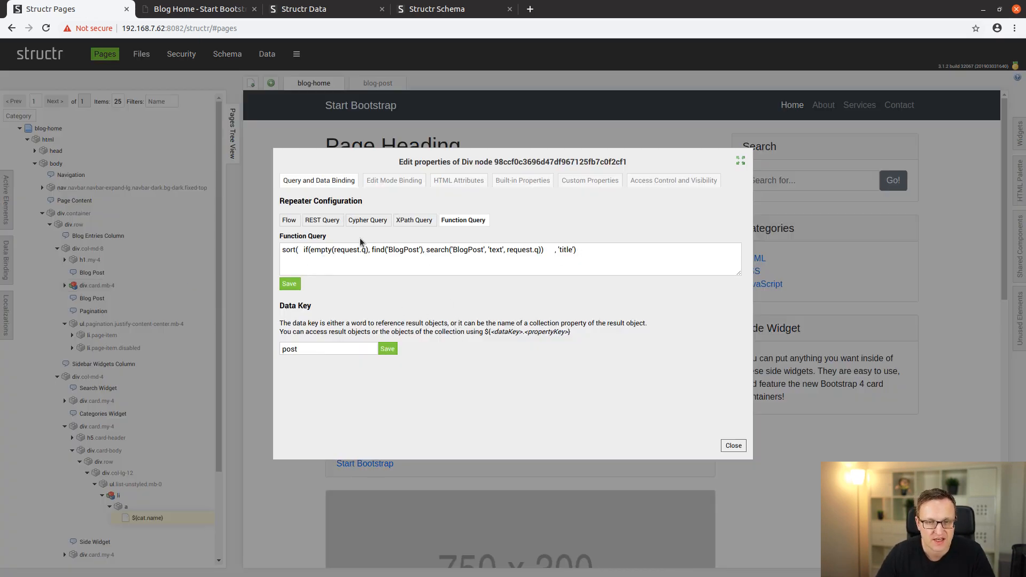
{"action": "left_click", "coordinate": [371, 249]}
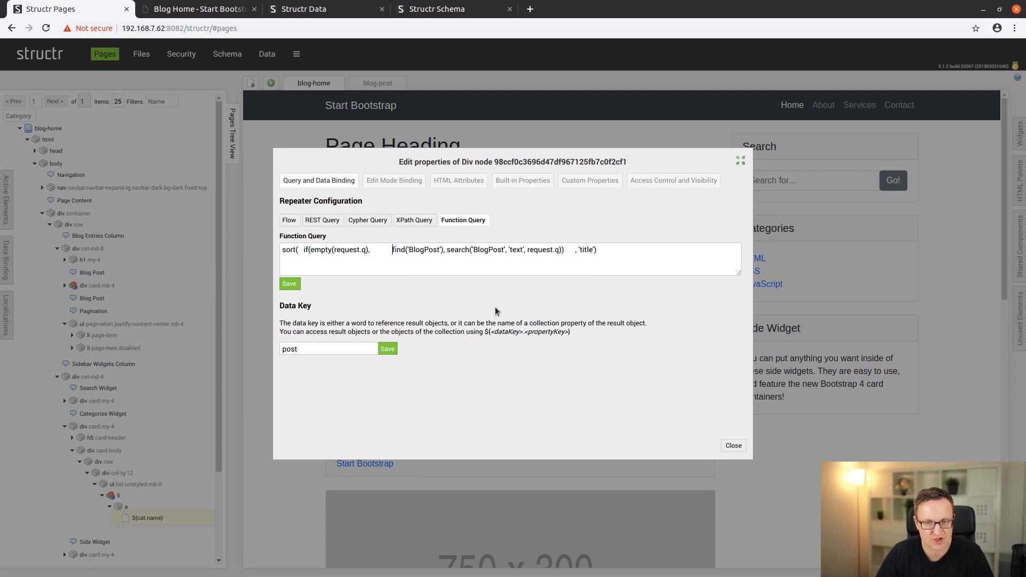
{"action": "left_click", "coordinate": [449, 251]}
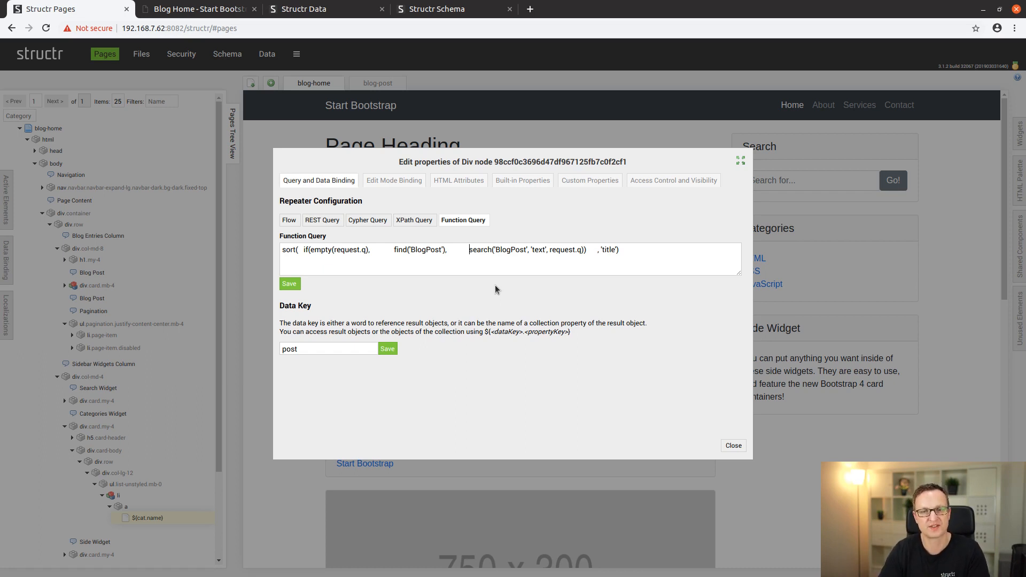
Step: Replace the find function with search in the query's empty request.q branch
{"action": "left_click", "coordinate": [404, 250]}
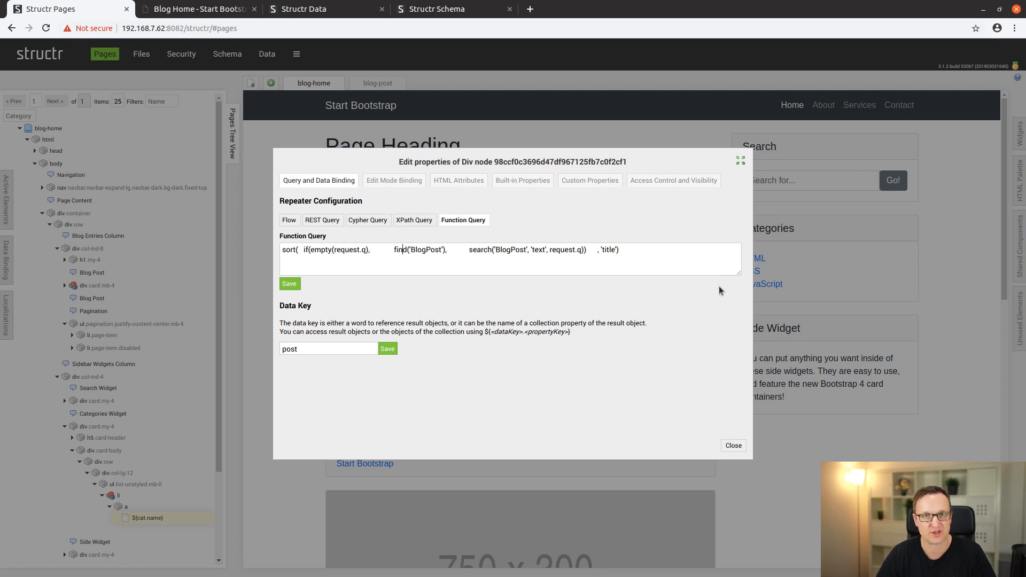
{"action": "key", "text": "BackSpace"}
{"action": "key", "text": "BackSpace"}
{"action": "key", "text": "BackSpace"}
{"action": "key", "text": "BackSpace"}
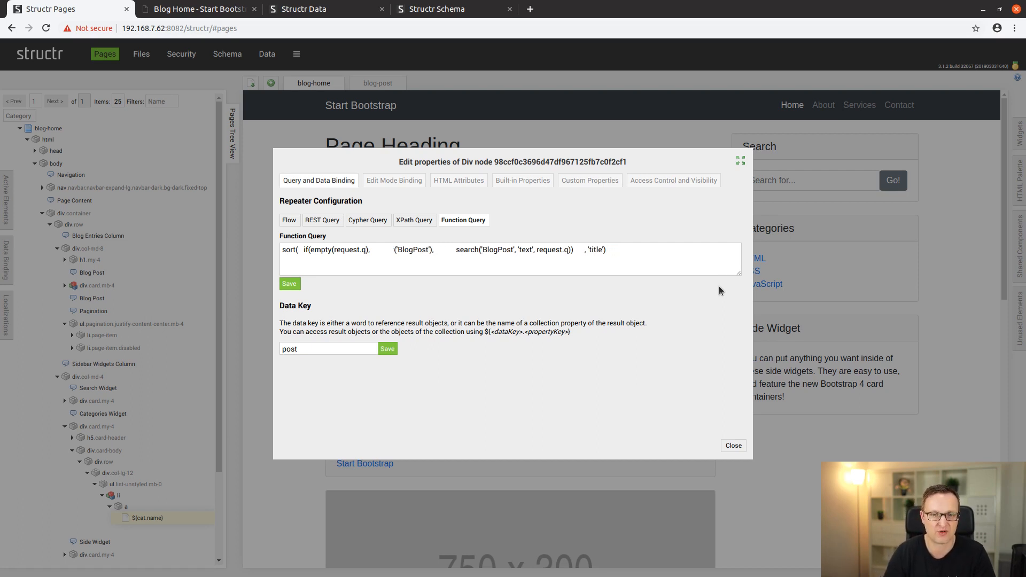
{"action": "type", "text": "search"}
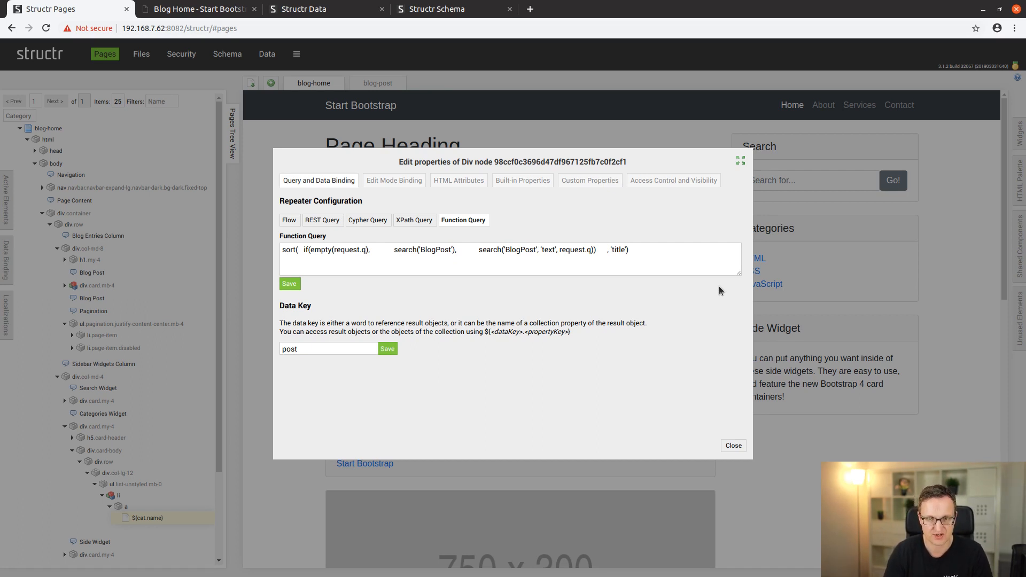
Step: Add 'categories' as the attribute argument after 'BlogPost' in the first search call, leaving room for a value argument
{"action": "type", "text": ", 'cate"}
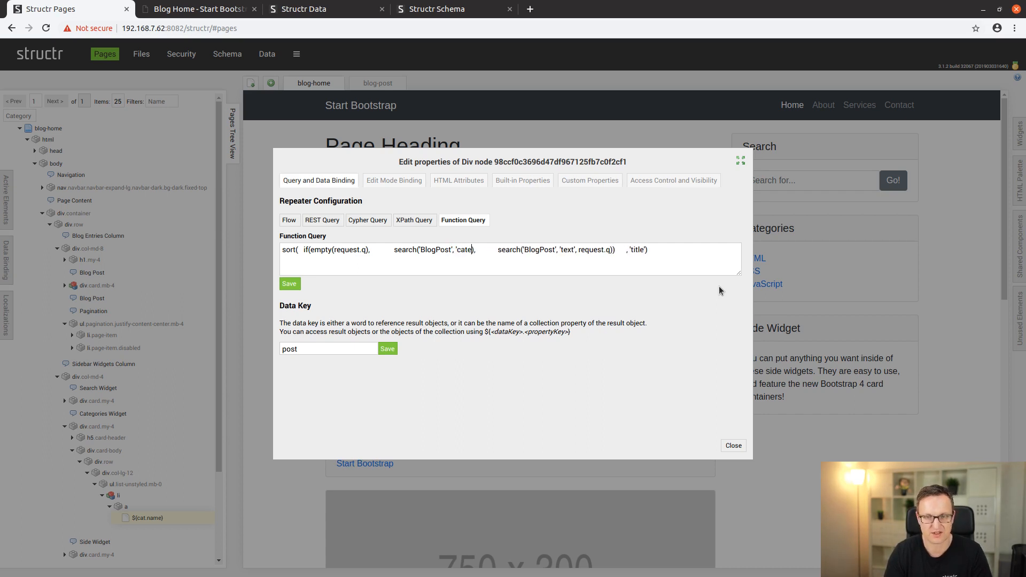
{"action": "type", "text": "gories'"}
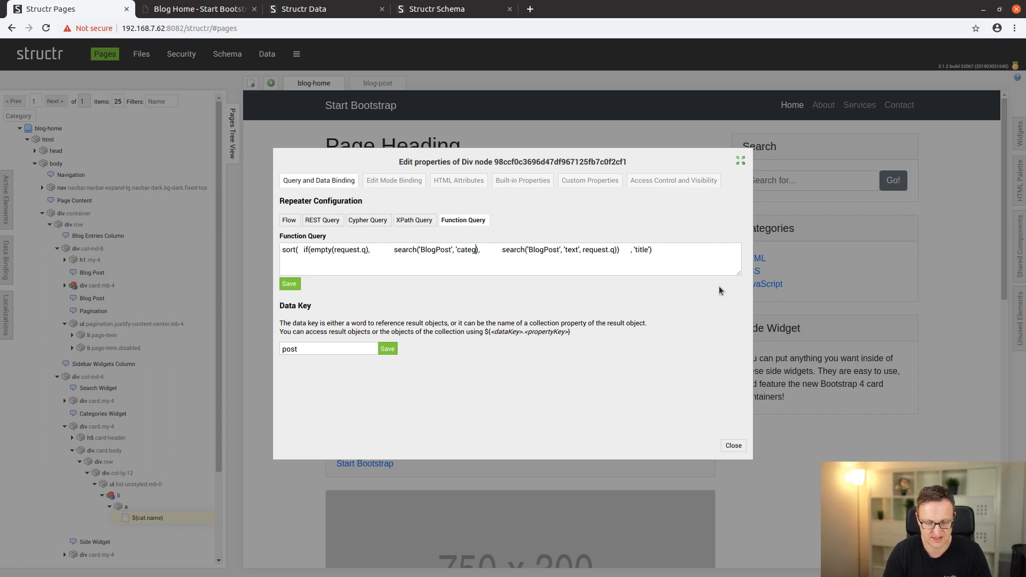
{"action": "type", "text": ","}
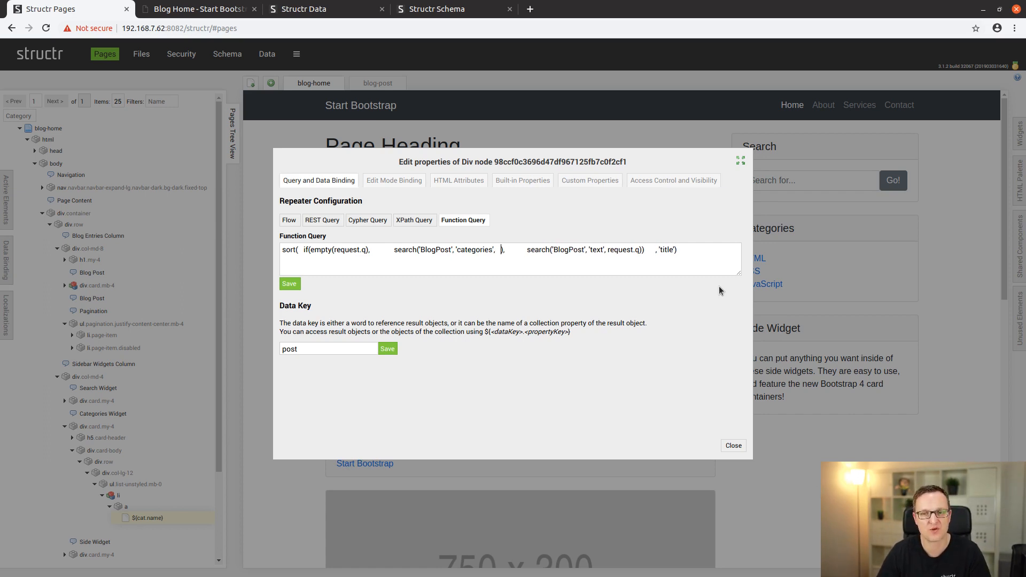
{"action": "key", "text": "Left"}
{"action": "key", "text": "Left"}
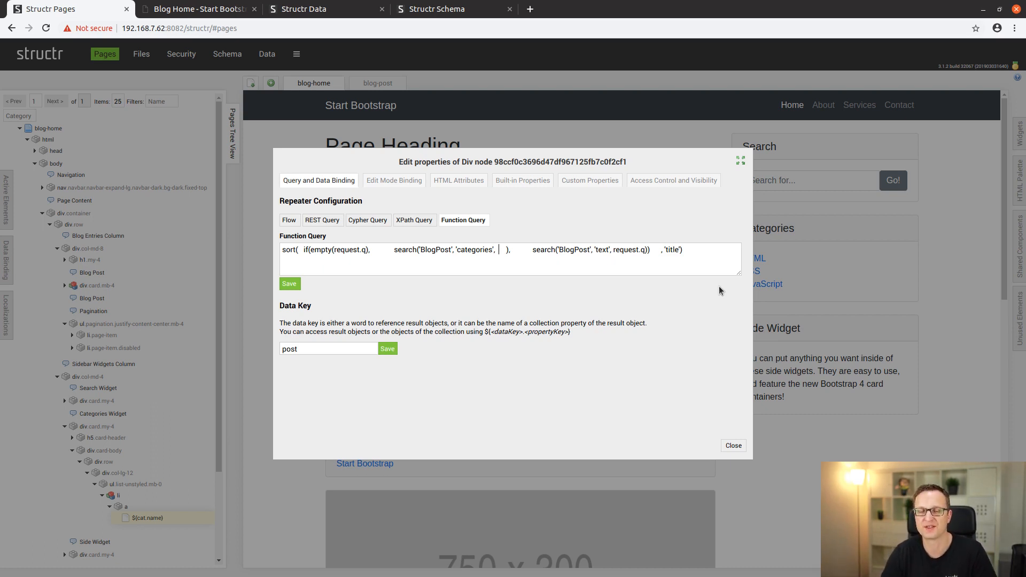
Step: Check the JSON name of BlogPost's remote attribute to BlogCategory in the schema, and return to the Function Query
{"action": "left_click", "coordinate": [484, 9]}
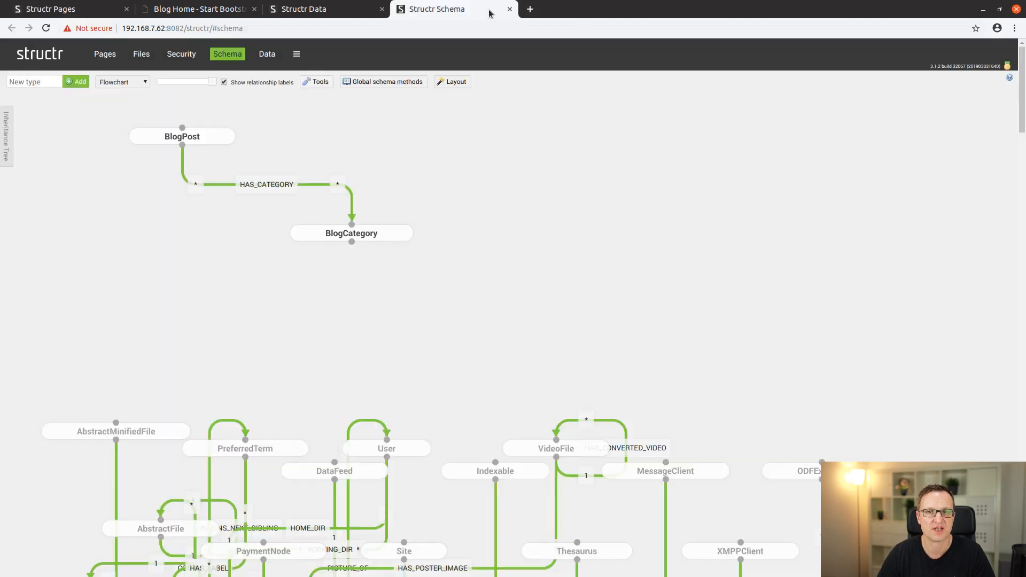
{"action": "left_click", "coordinate": [206, 138]}
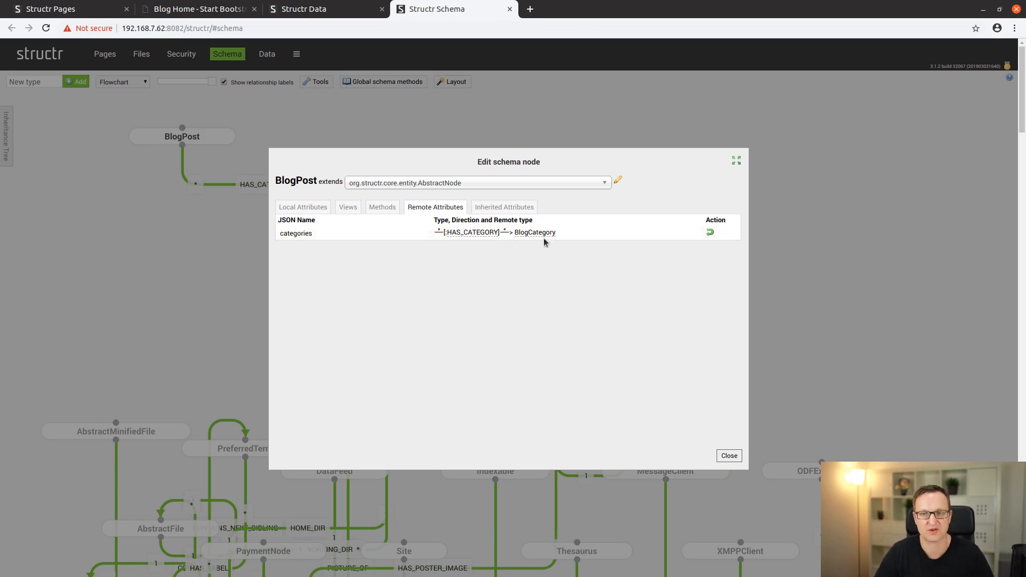
{"action": "left_click", "coordinate": [318, 237]}
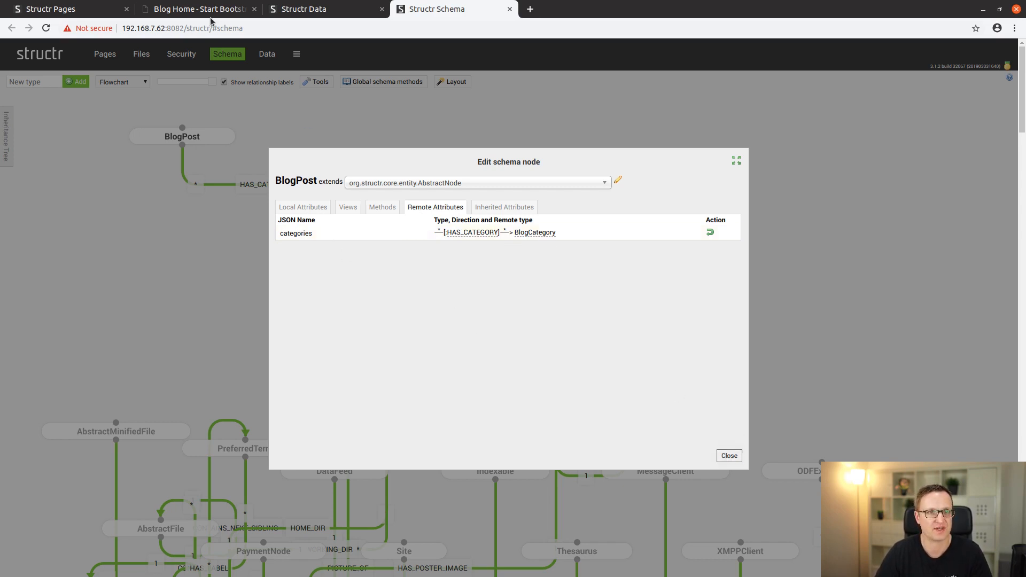
{"action": "left_click", "coordinate": [74, 12]}
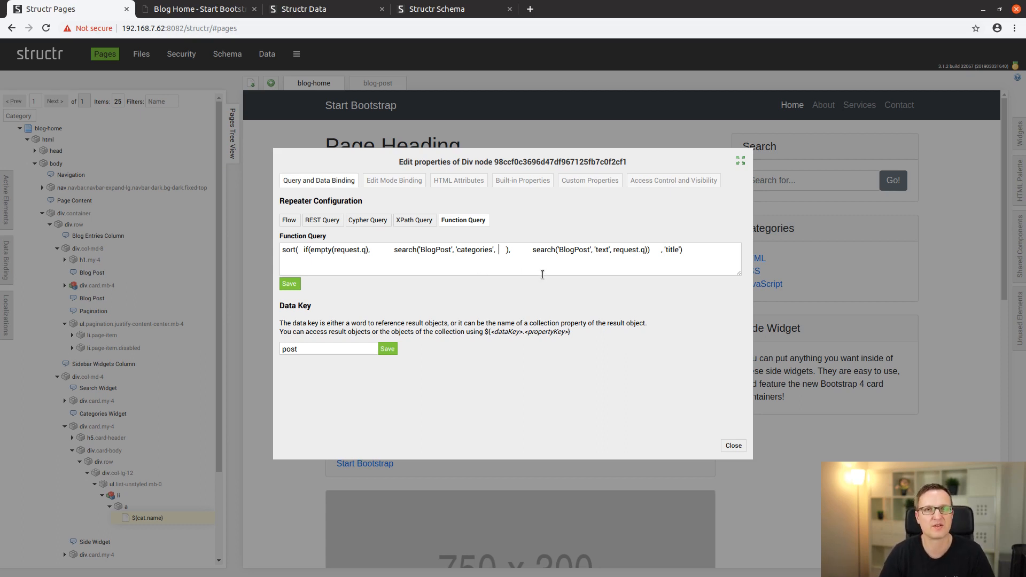
Step: Enter find('BlogCategory', request.cat) as the value for the categories argument of the first search call
{"action": "type", "text": "find("}
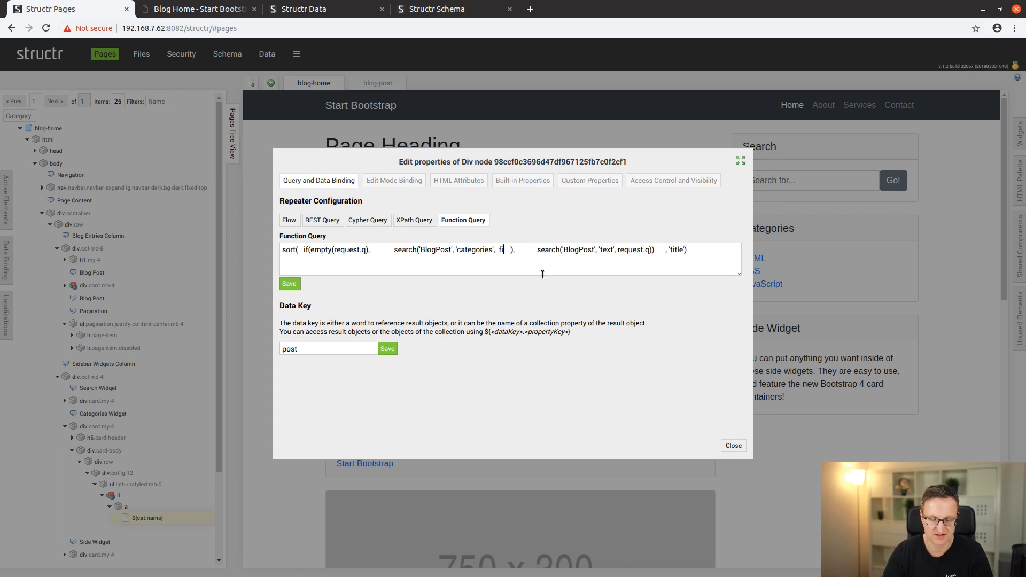
{"action": "type", "text": "'Blog"}
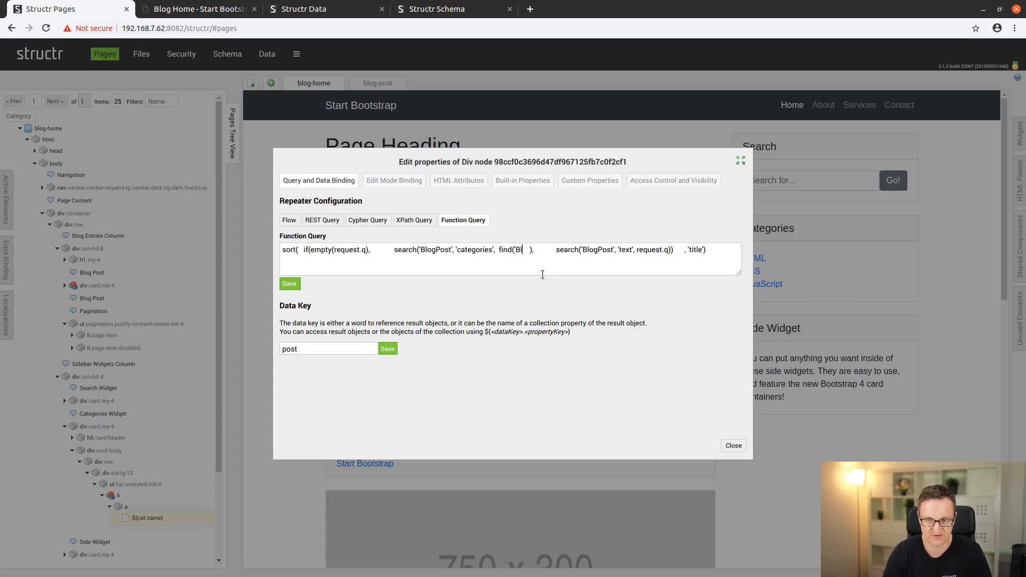
{"action": "type", "text": "Category',"}
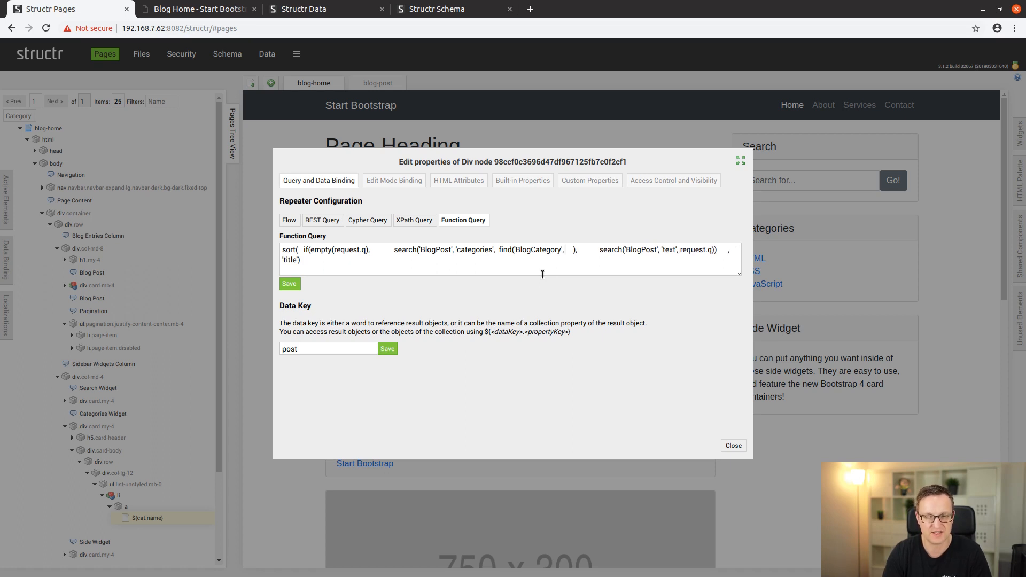
{"action": "type", "text": " request.c"}
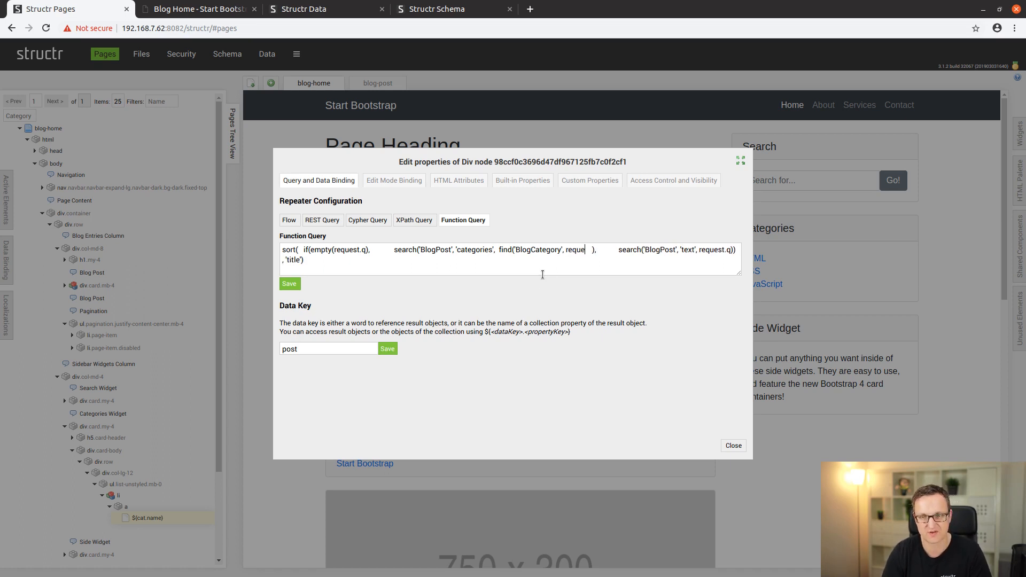
{"action": "type", "text": "at"}
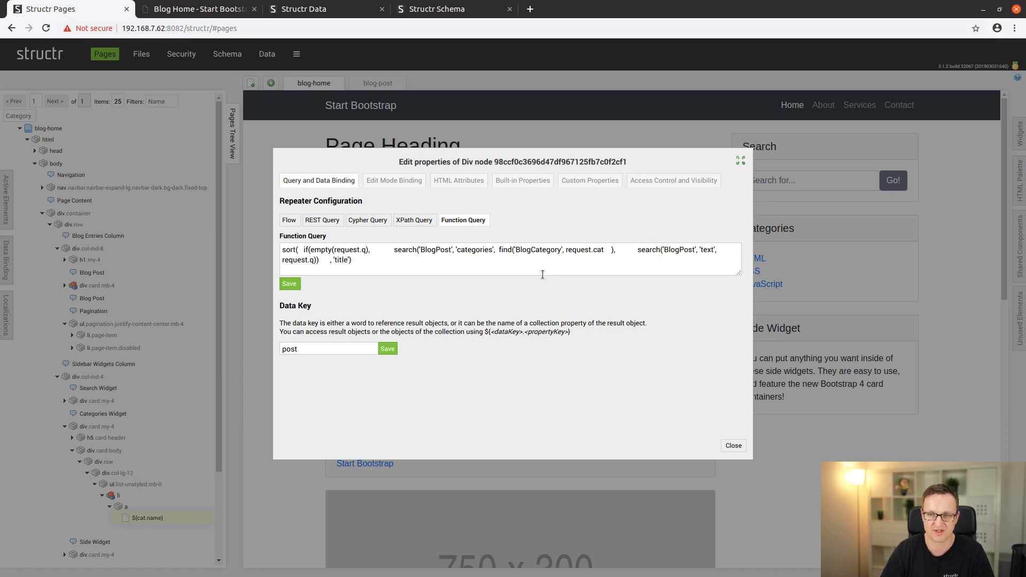
{"action": "type", "text": ")"}
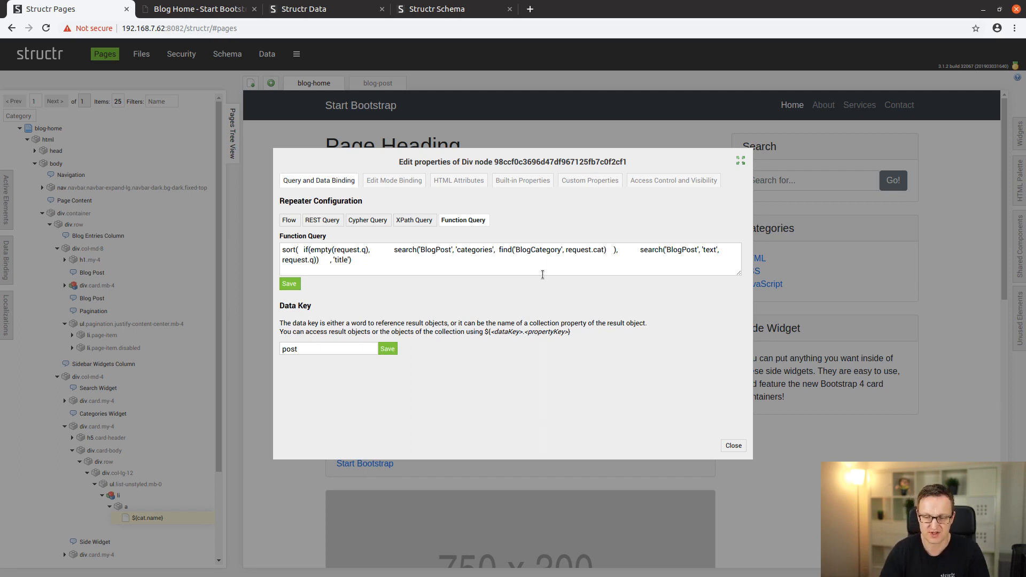
Step: Wrap the find('BlogCategory', request.cat) expression in merge() and save the Function Query
{"action": "key", "text": "ctrl+Left"}
{"action": "key", "text": "ctrl+Left"}
{"action": "key", "text": "ctrl+Left"}
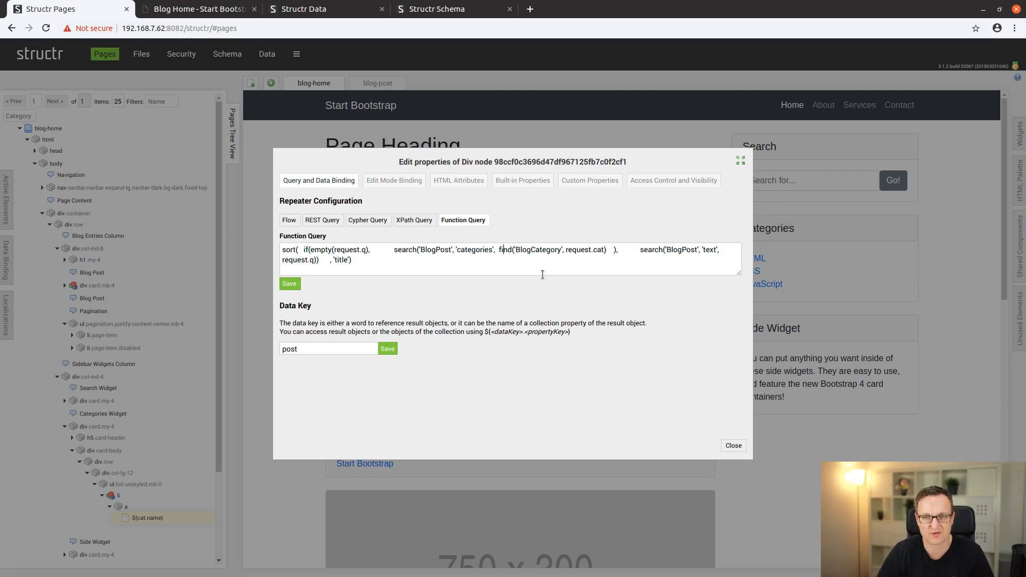
{"action": "type", "text": "merge("}
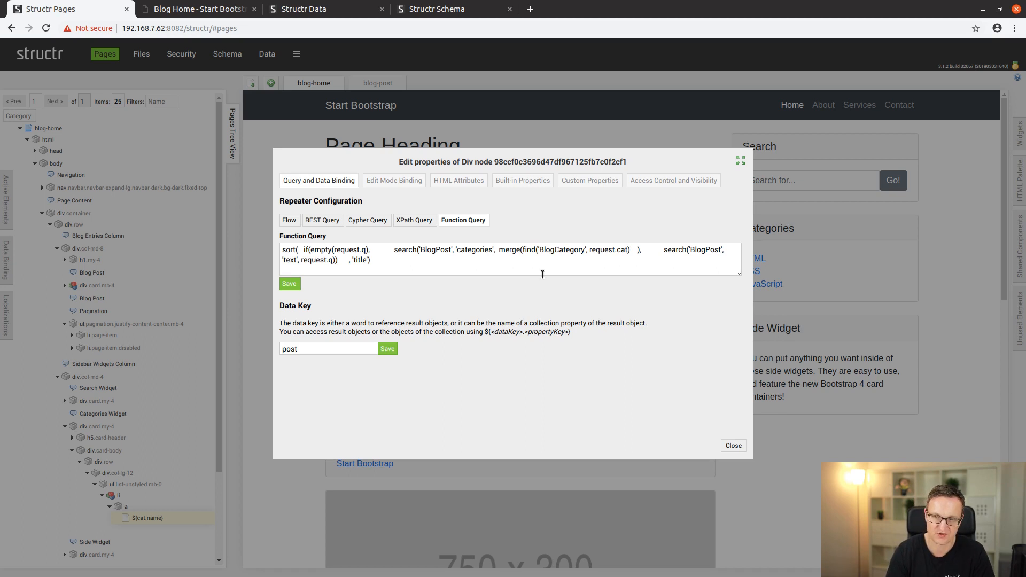
{"action": "type", "text": ")"}
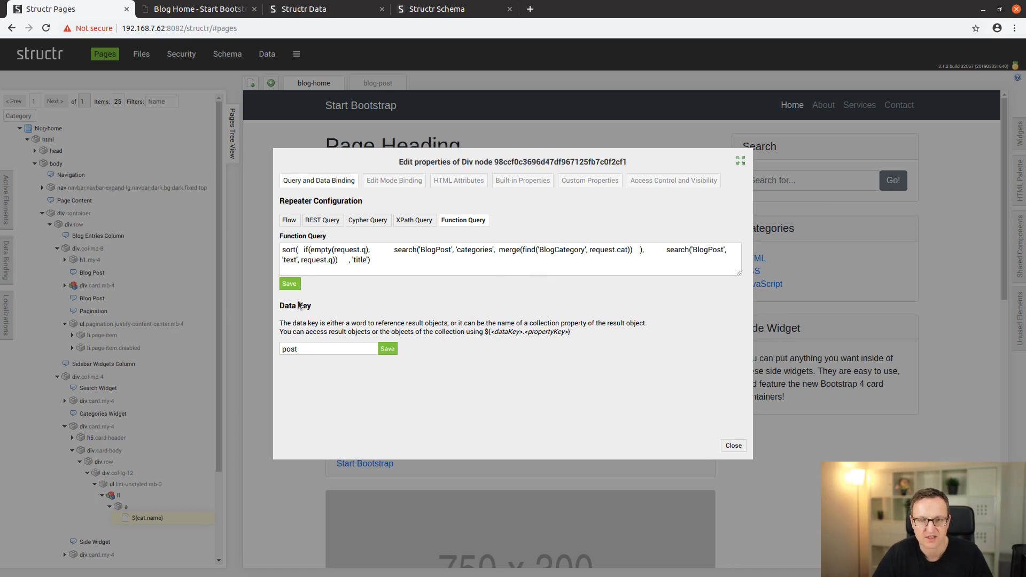
{"action": "left_click", "coordinate": [292, 284]}
Step: Follow the HTML category link on the live blog home page and compare the listed posts with the BlogPost data records
{"action": "left_click", "coordinate": [184, 12]}
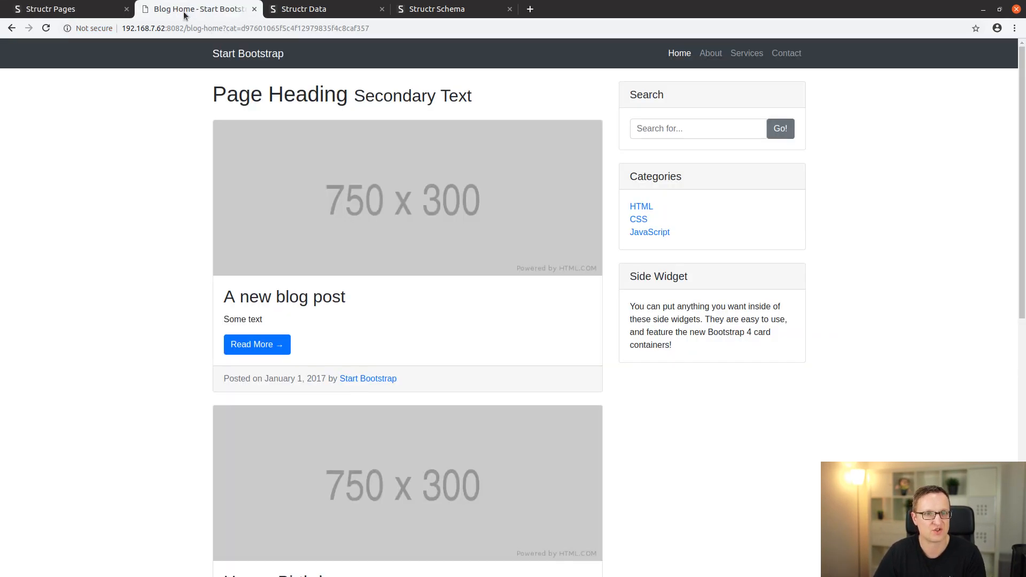
{"action": "left_click", "coordinate": [640, 207]}
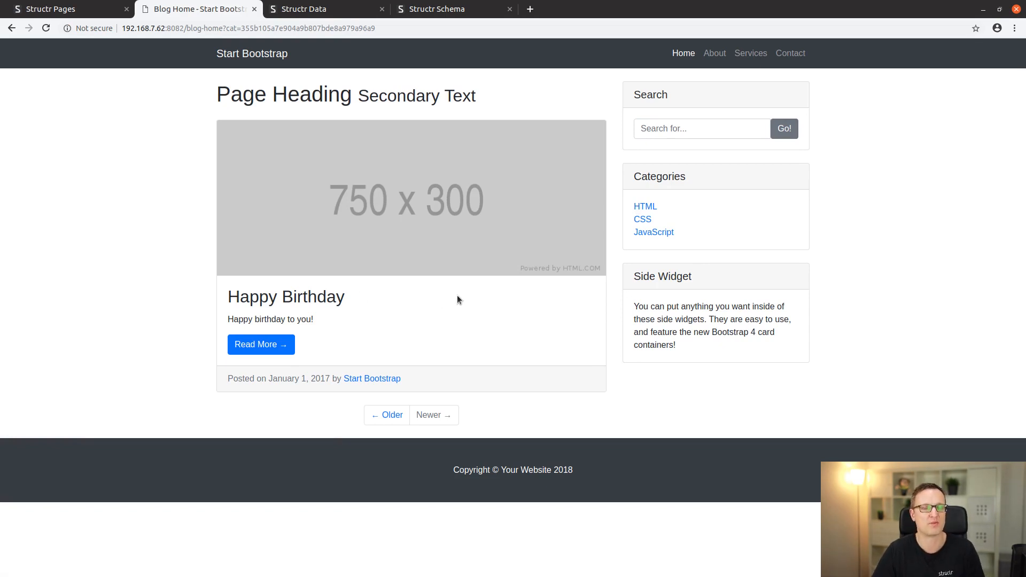
{"action": "left_click", "coordinate": [302, 9]}
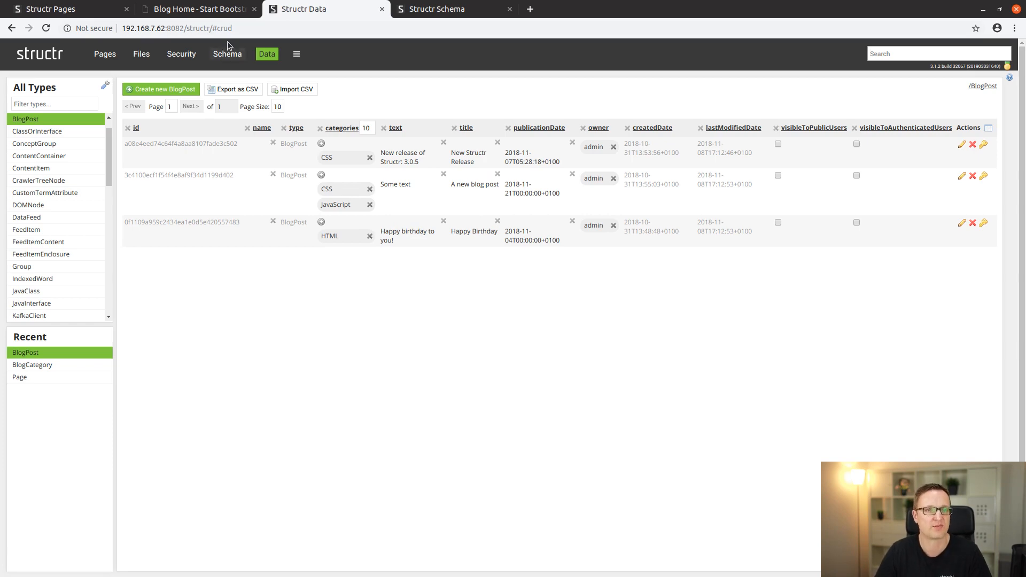
{"action": "left_click", "coordinate": [164, 10]}
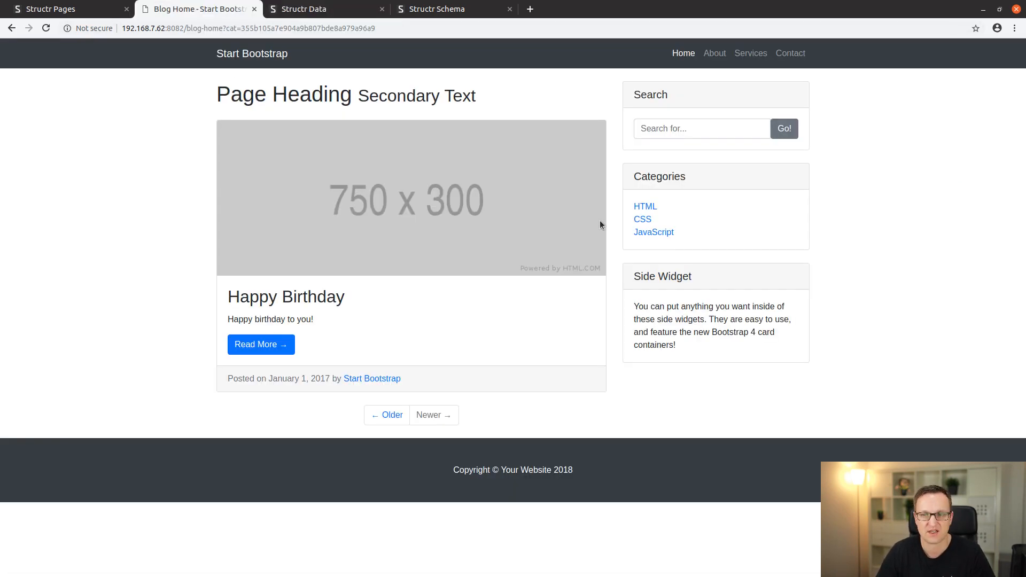
Step: Follow the CSS and JavaScript category links and check which posts each one lists
{"action": "left_click", "coordinate": [644, 219]}
{"action": "scroll", "coordinate": [648, 328], "scroll_direction": "down", "scroll_amount": 5}
{"action": "scroll", "coordinate": [555, 375], "scroll_direction": "up", "scroll_amount": 5}
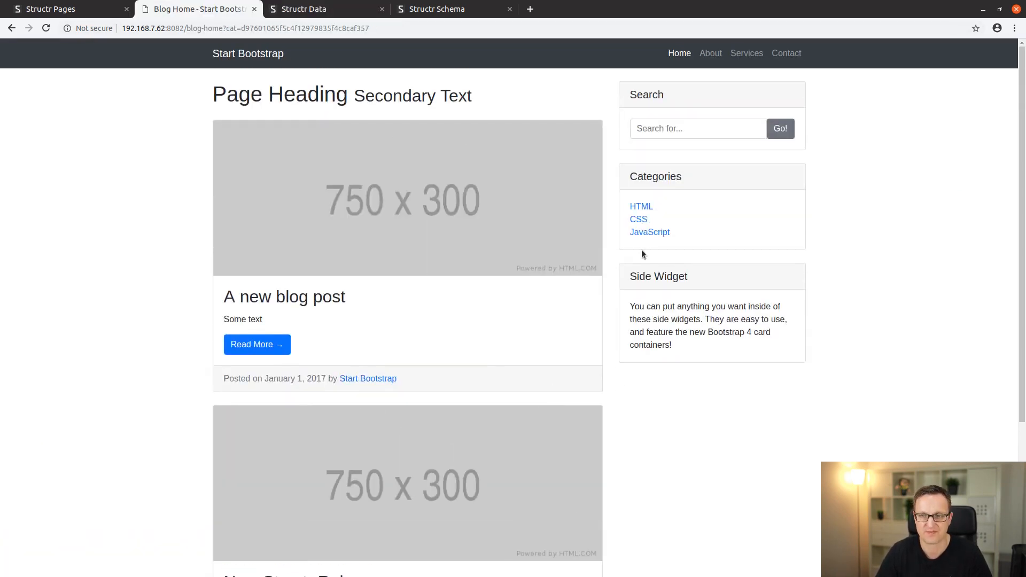
{"action": "left_click", "coordinate": [652, 232]}
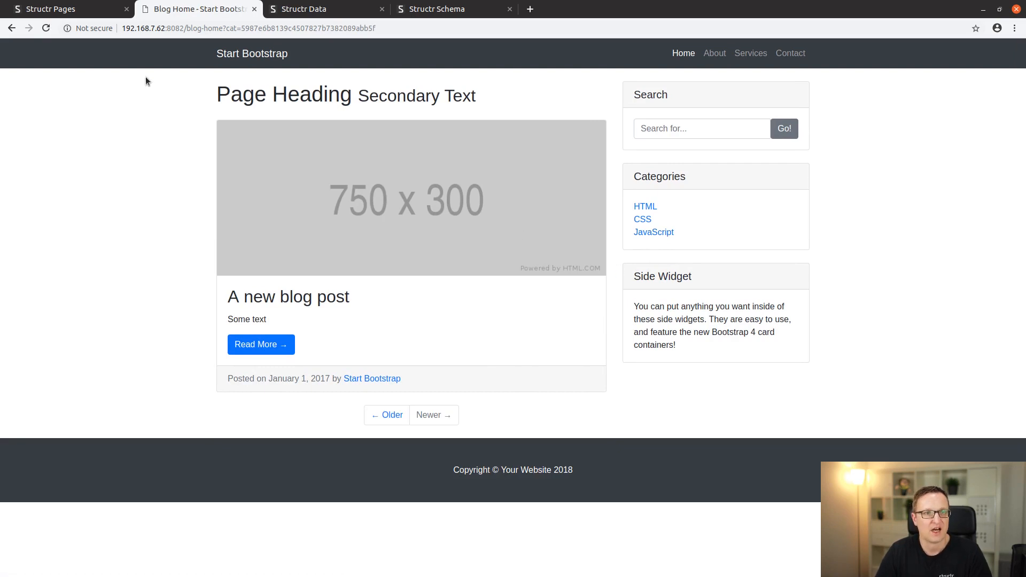
Step: Close the BlogPost schema dialog, view the Flows editor, and return to the post repeater's Function Query
{"action": "left_click", "coordinate": [49, 9]}
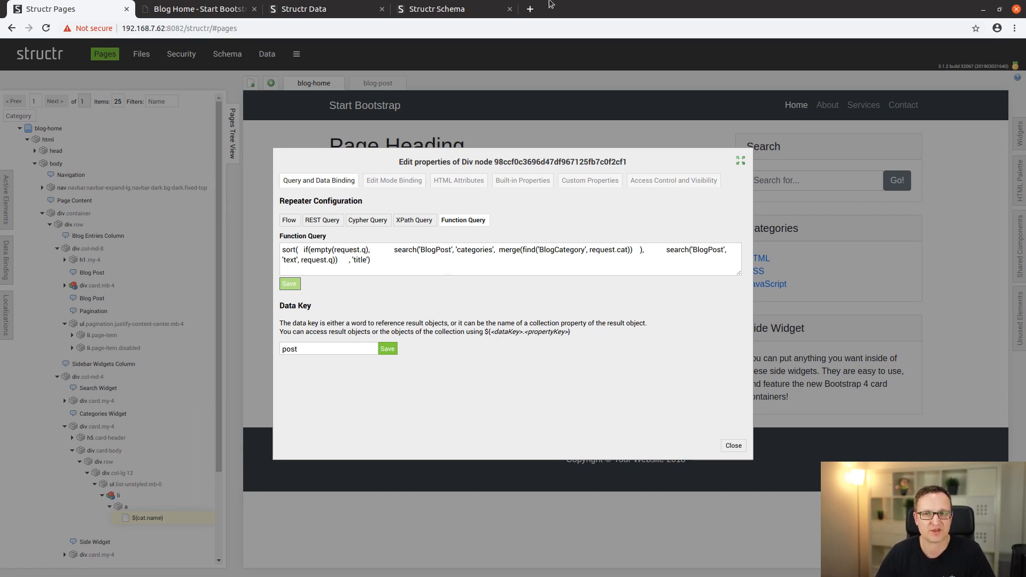
{"action": "key", "text": "ctrl+t"}
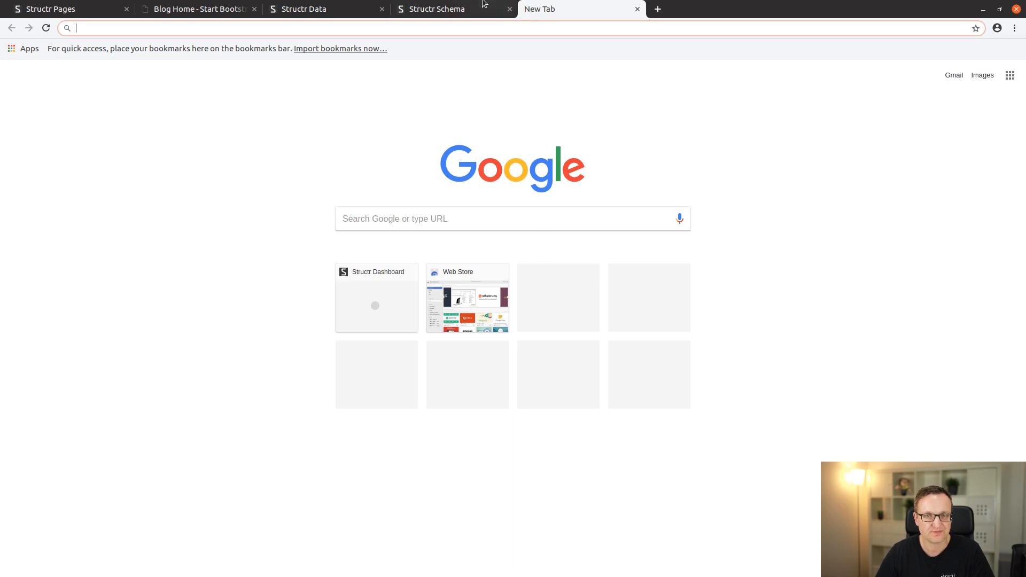
{"action": "left_click", "coordinate": [479, 6]}
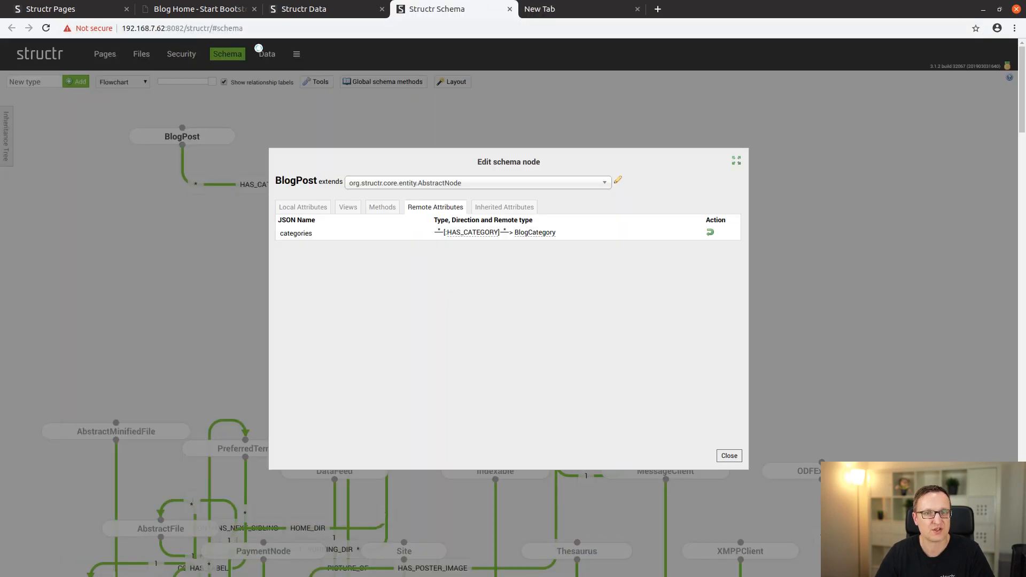
{"action": "left_click", "coordinate": [729, 456]}
{"action": "mouse_move", "coordinate": [297, 54]}
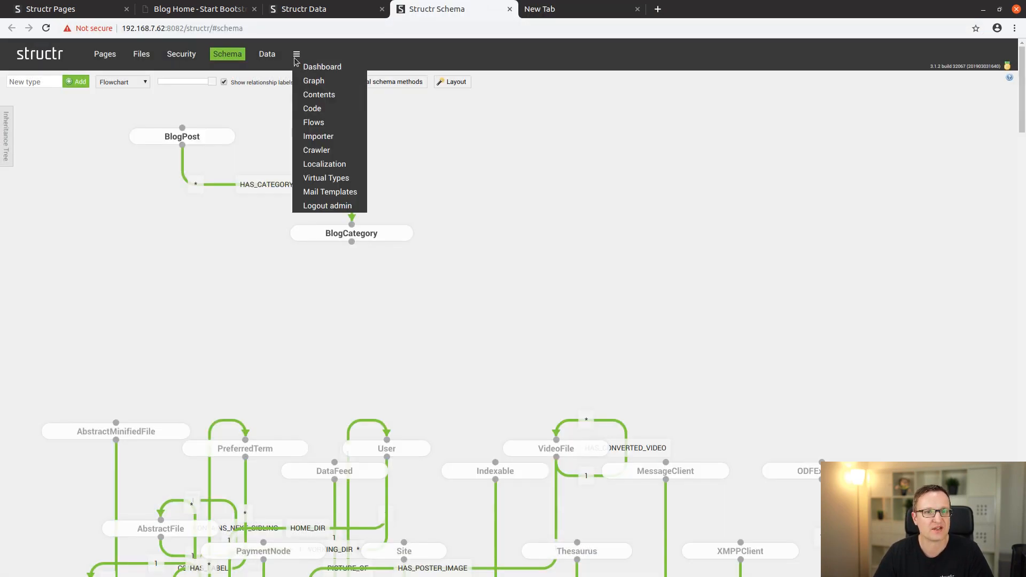
{"action": "left_click", "coordinate": [315, 122]}
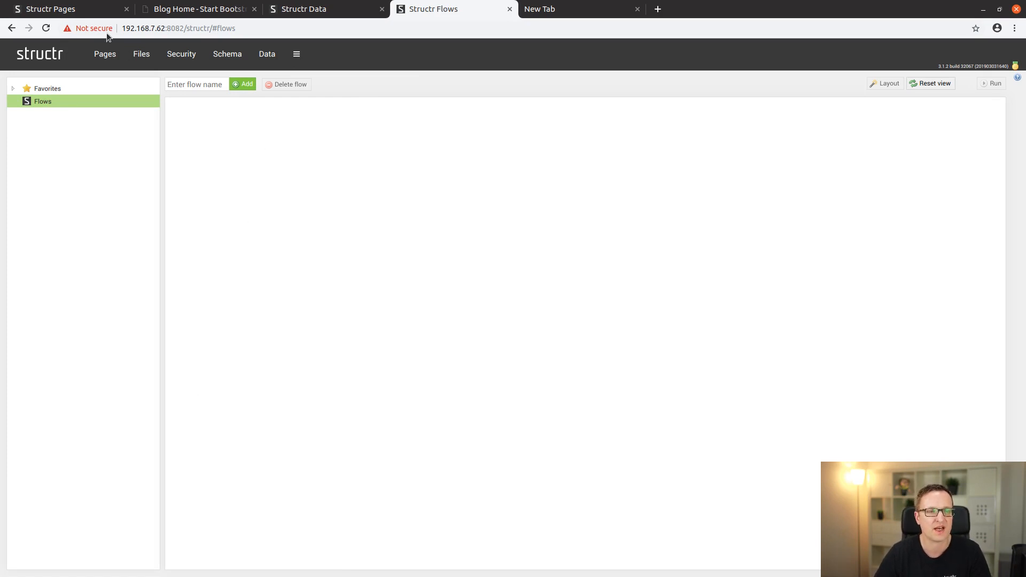
{"action": "left_click", "coordinate": [84, 9]}
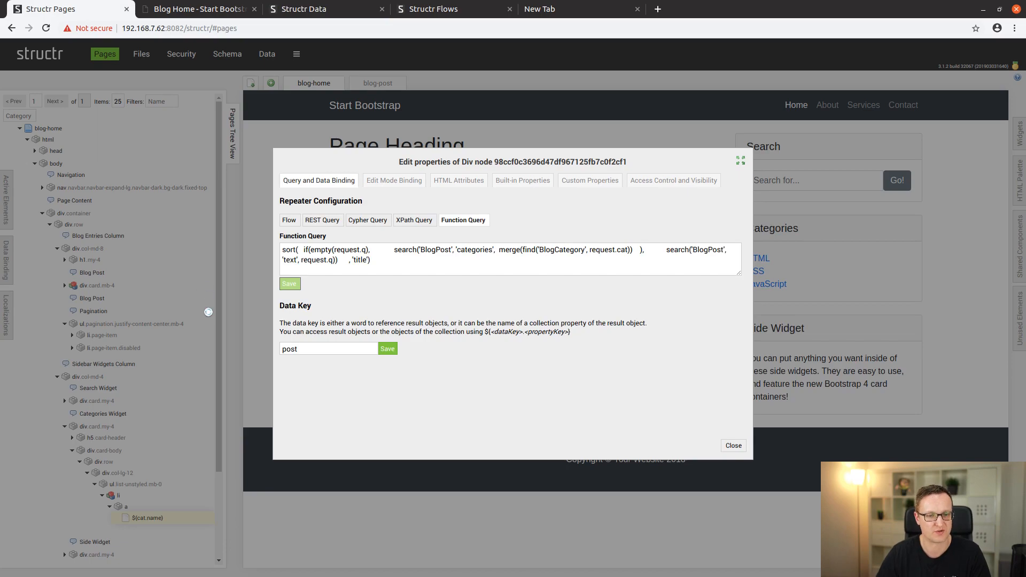